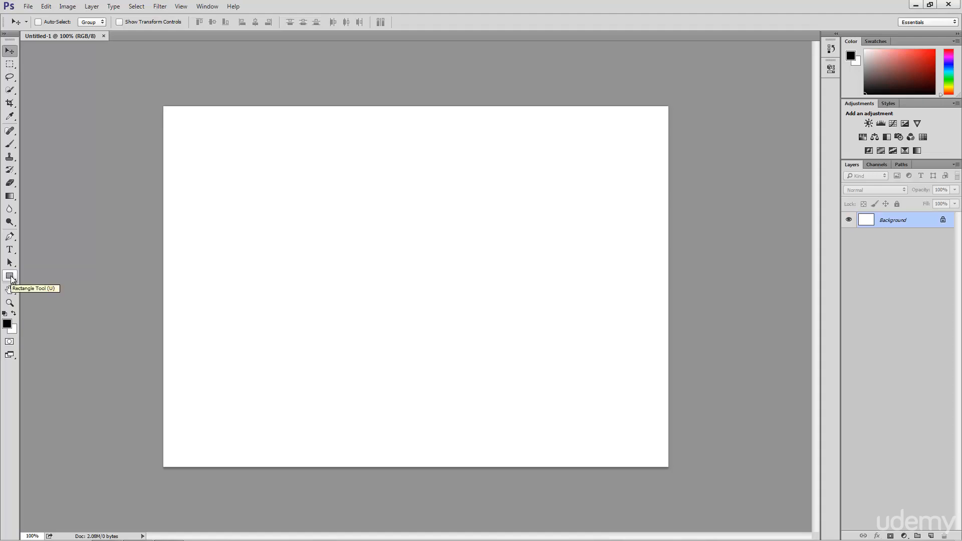
- Draw a black rectangle shape about 327 × 165 px on the left half of the canvas and check its shape path
click(11, 279)
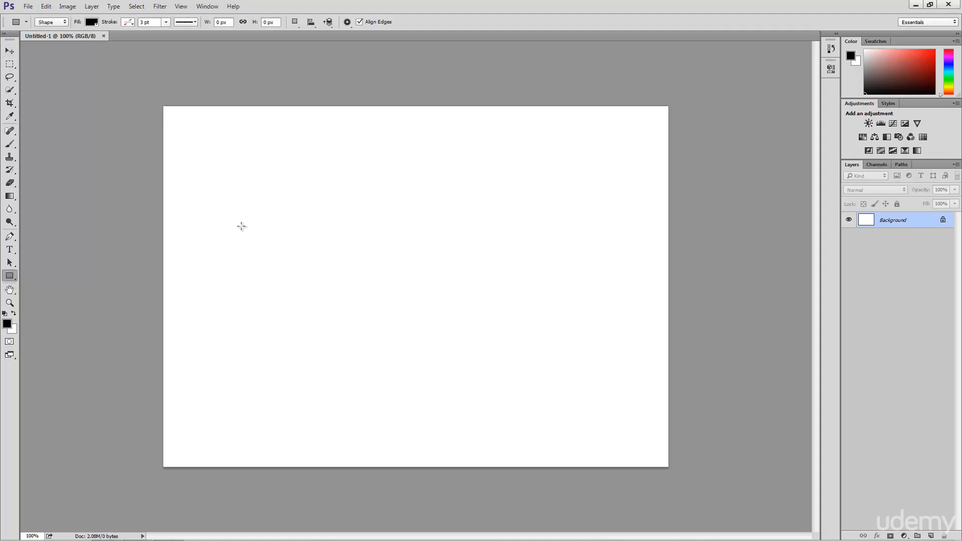
drag(211, 206, 375, 289)
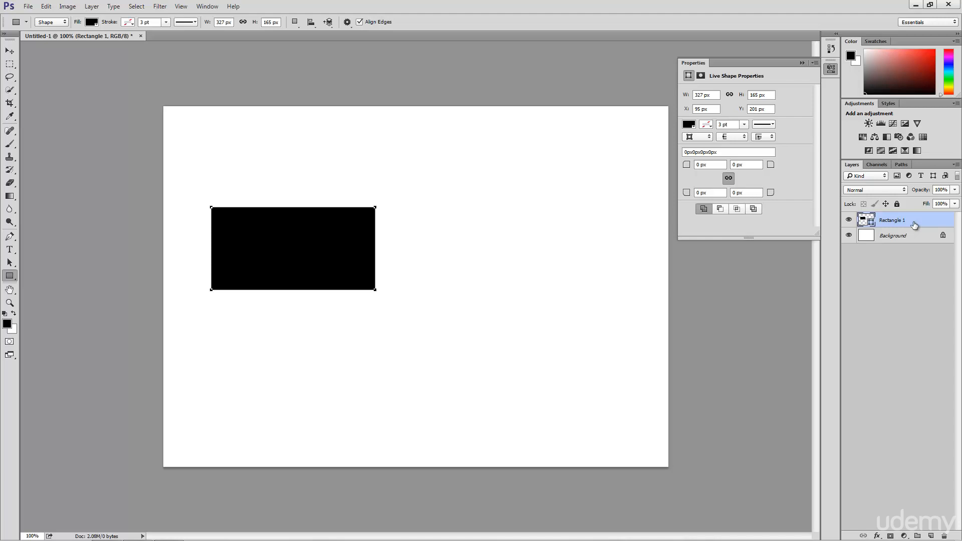
click(901, 165)
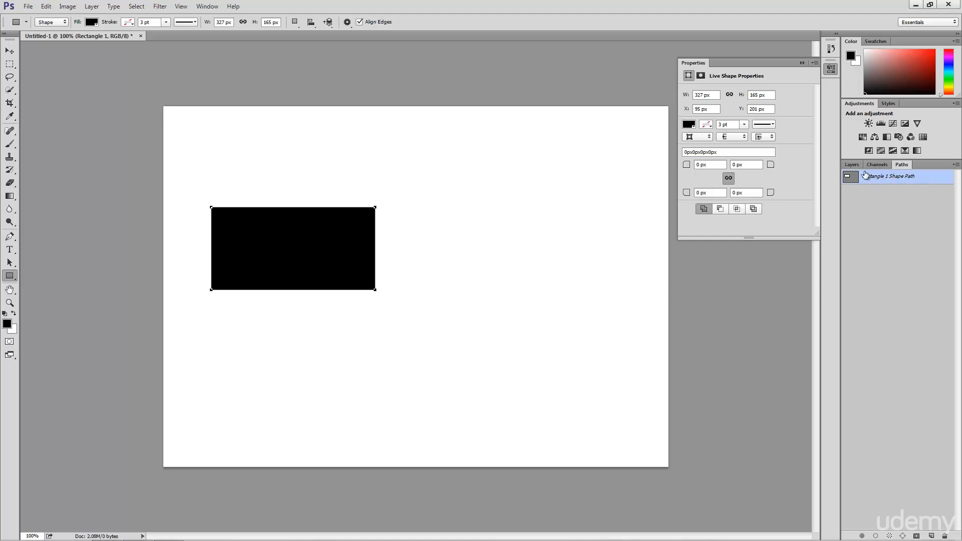
click(852, 166)
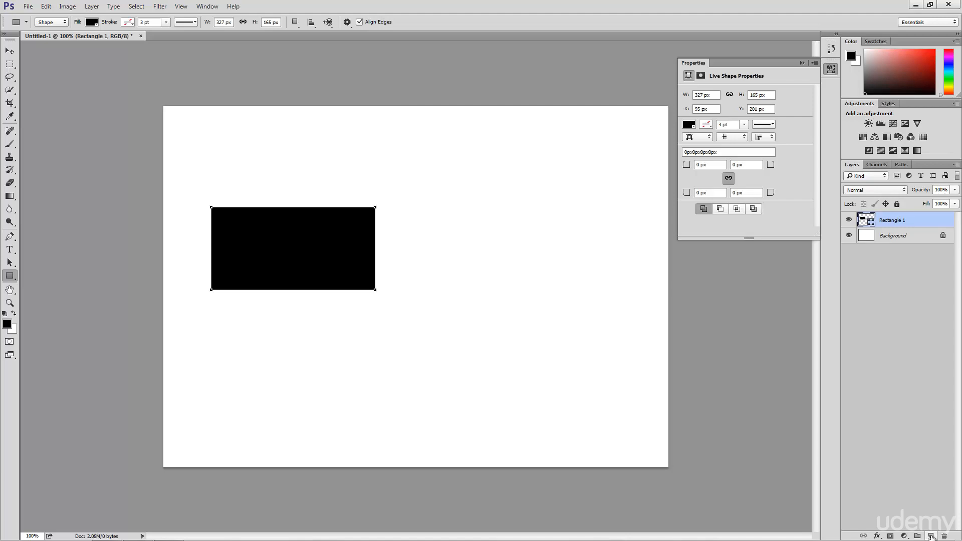
- Add a new layer and make a tall rectangular selection to the right of the black rectangle
click(930, 536)
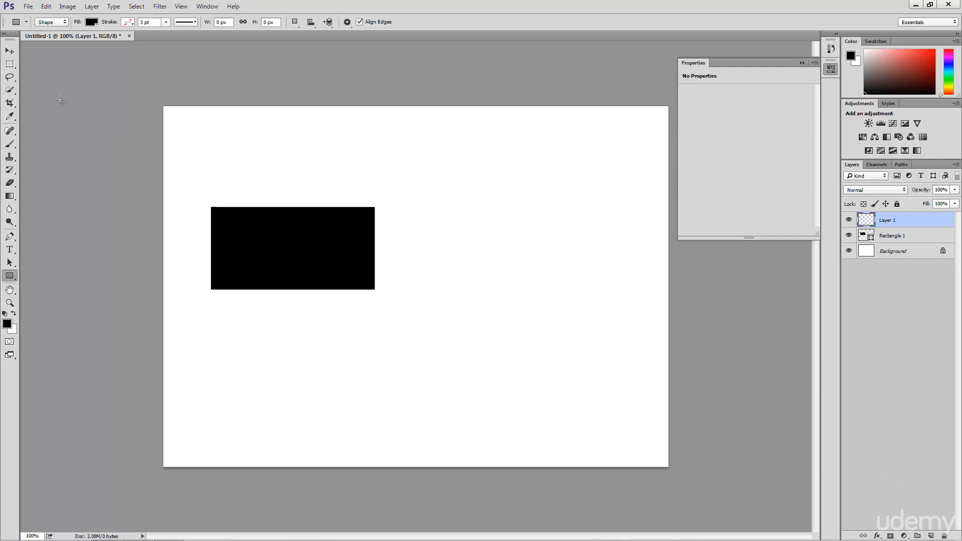
click(10, 65)
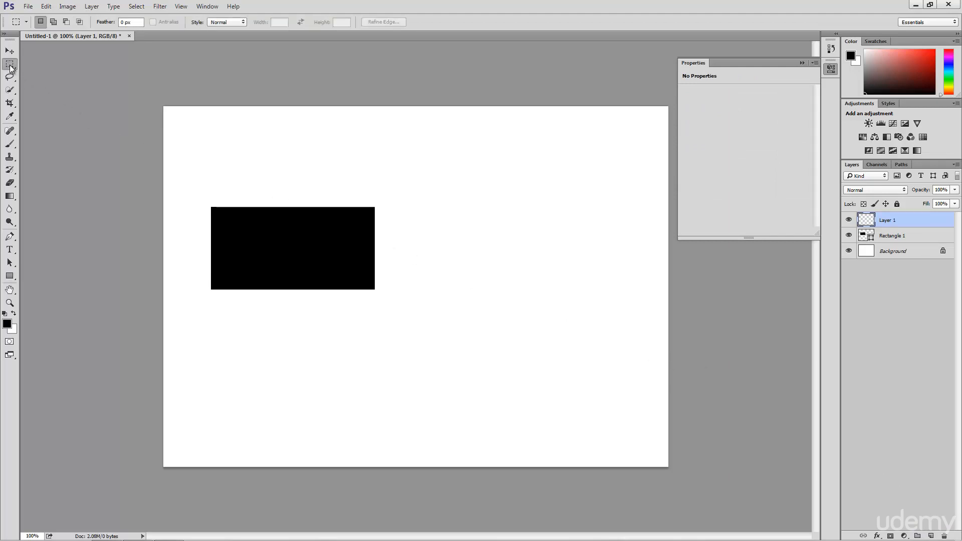
drag(473, 164, 573, 309)
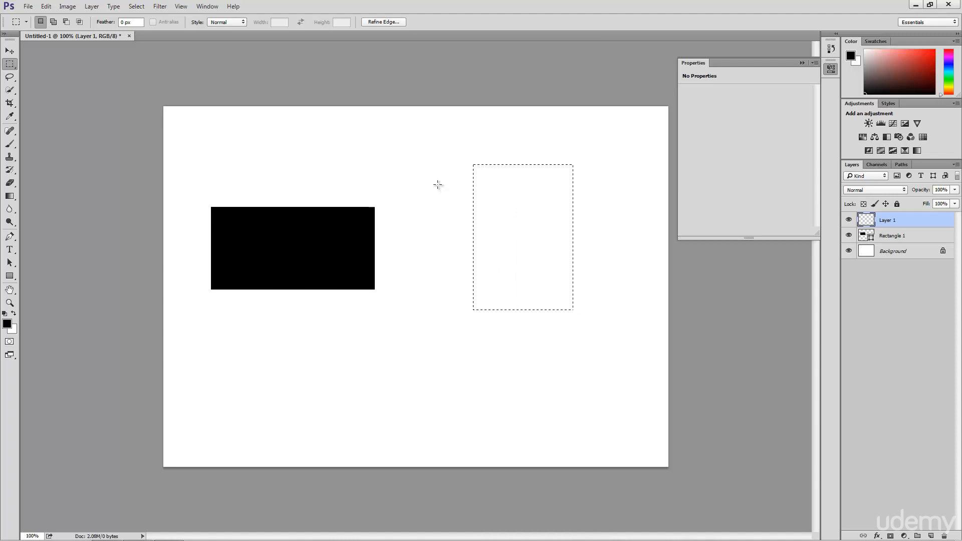
- Fill the selection with Black in Normal mode at 100% opacity and deselect it
key(shift)
key(shift+BackSpace)
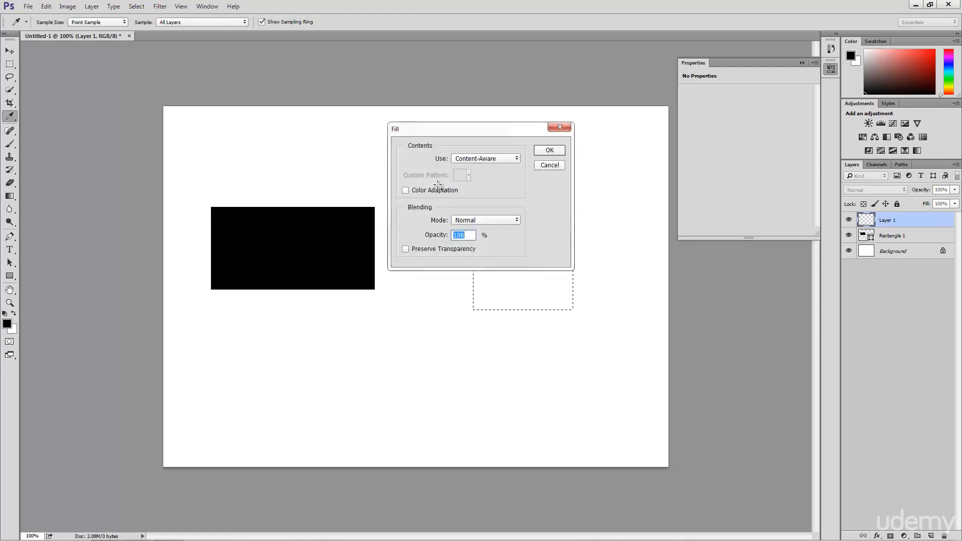
drag(472, 130, 420, 143)
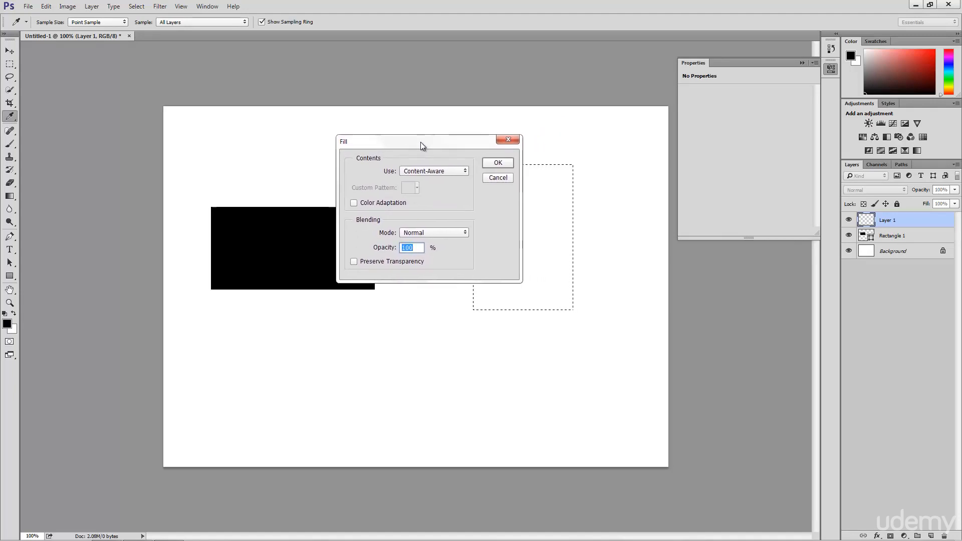
click(461, 171)
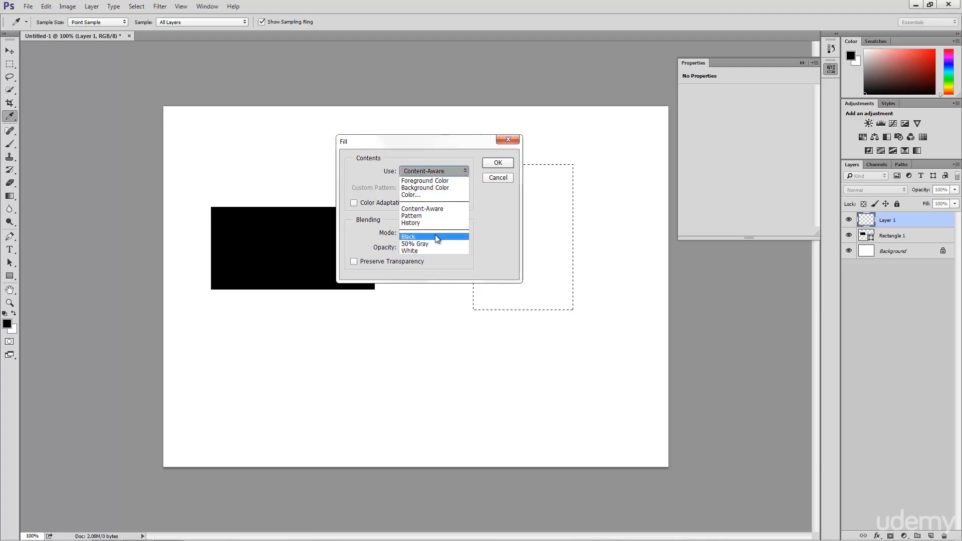
click(434, 234)
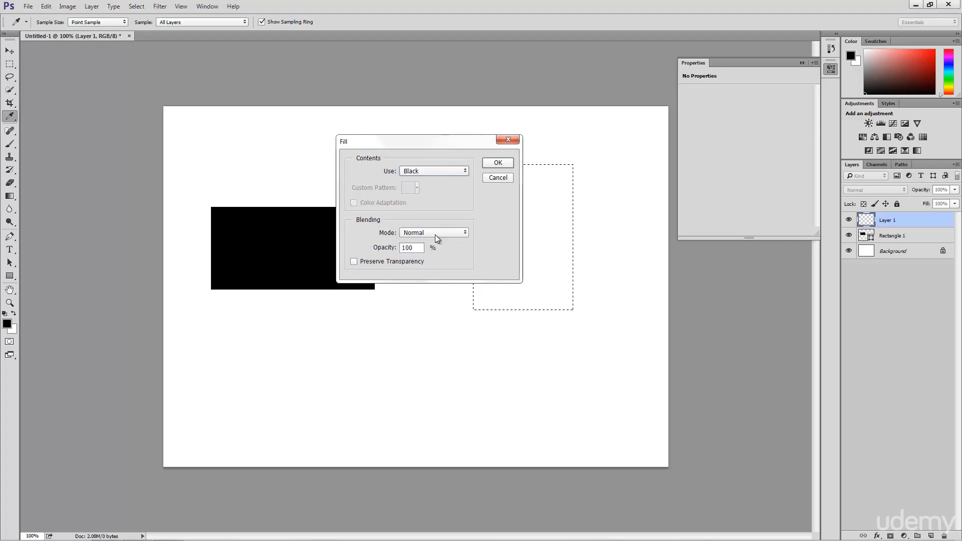
click(497, 164)
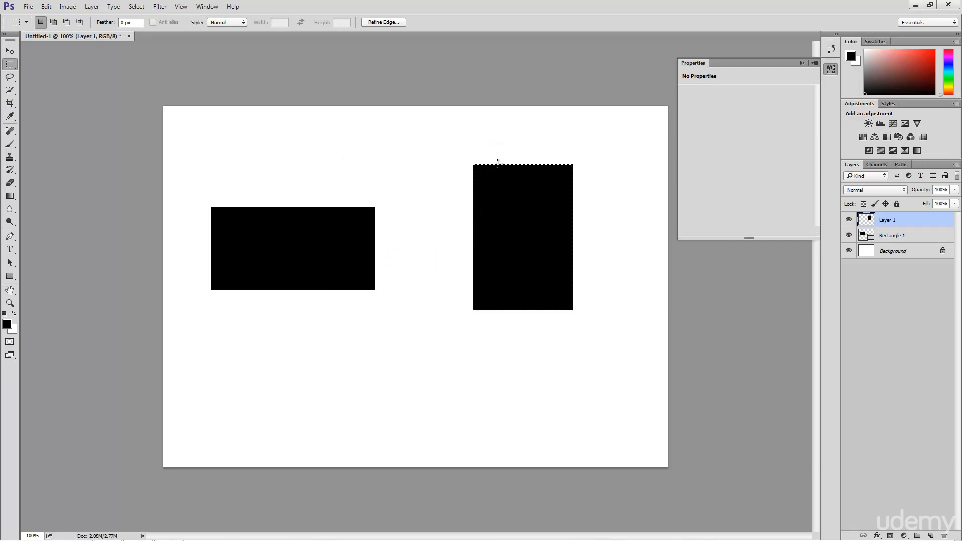
key(ctrl+d)
- Rename the filled pixel layer as Raster and the rectangle shape layer as Vector
double_click(882, 218)
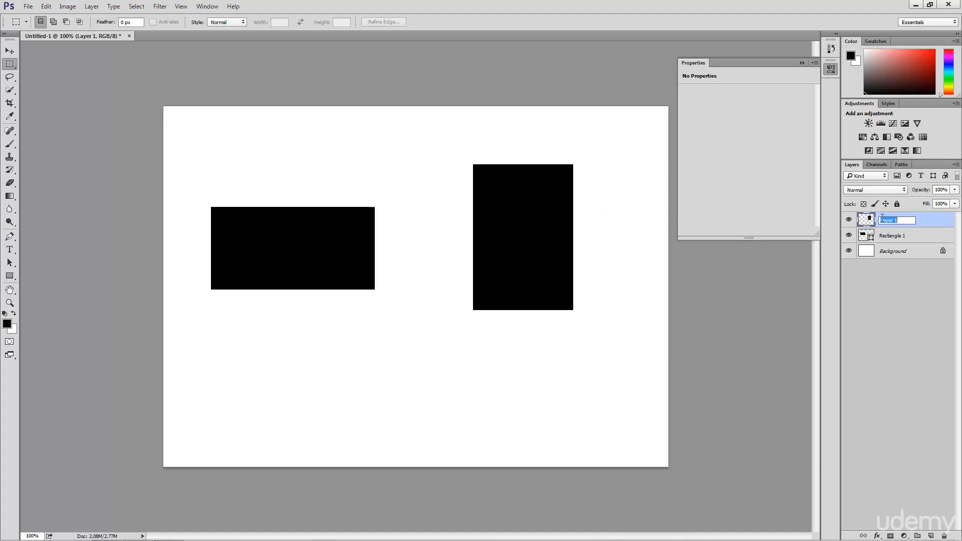
text(Paster)
key(Return)
double_click(889, 236)
text(Vec)
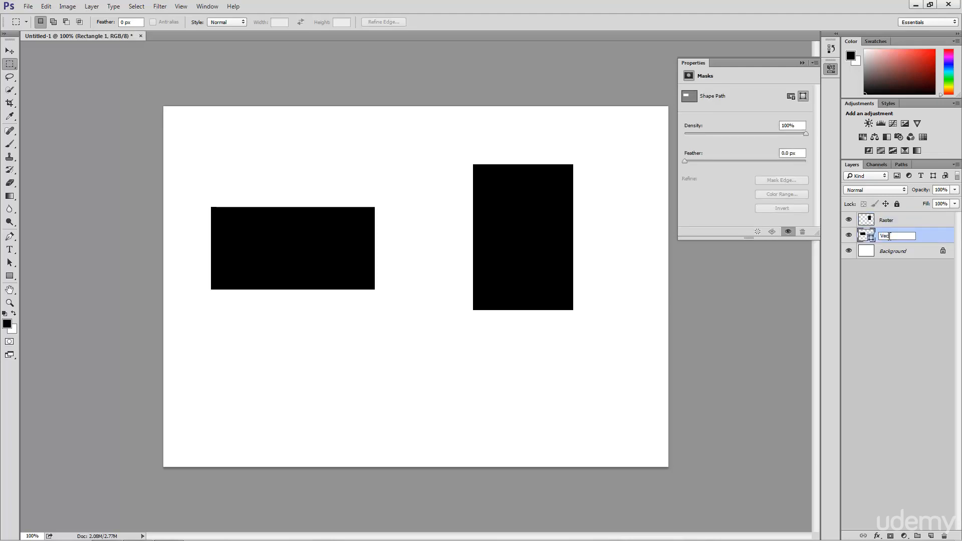
text(tor)
- Erase wavy strokes from the left edge of the tall rectangle on the Raster layer with the Eraser
click(912, 220)
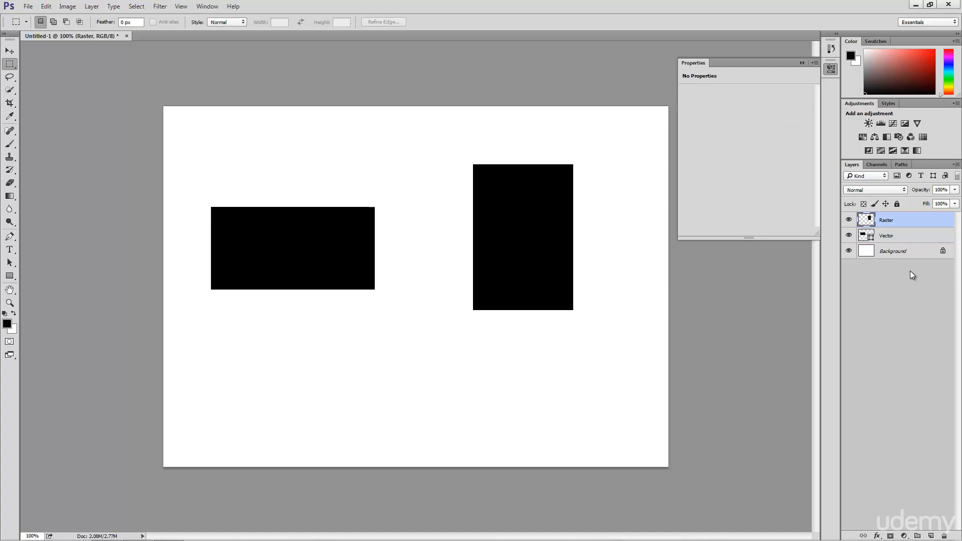
click(12, 184)
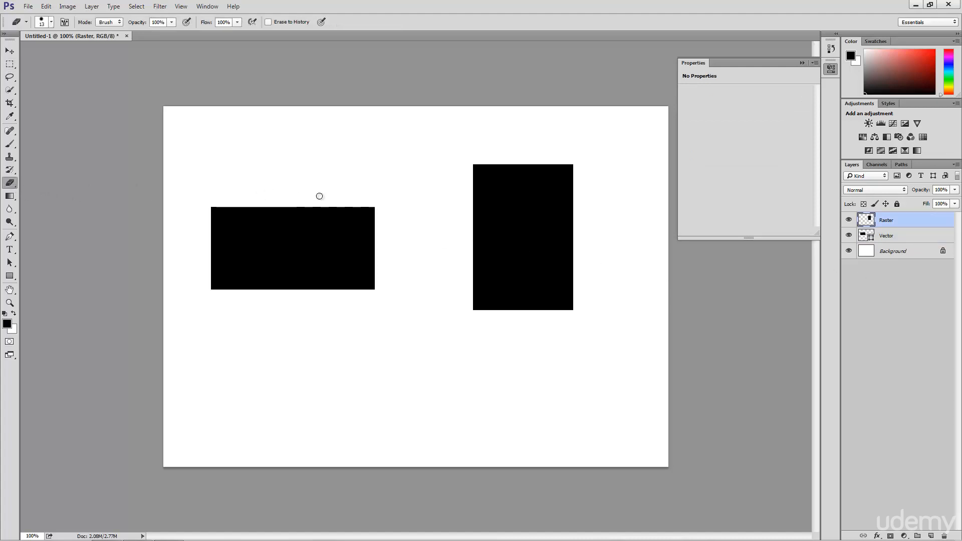
mouse_move(461, 193)
mouse_down()
mouse_move(496, 207)
mouse_move(461, 215)
mouse_move(467, 225)
mouse_move(501, 241)
mouse_up()
mouse_move(487, 254)
mouse_down()
mouse_move(477, 274)
mouse_move(456, 278)
mouse_up()
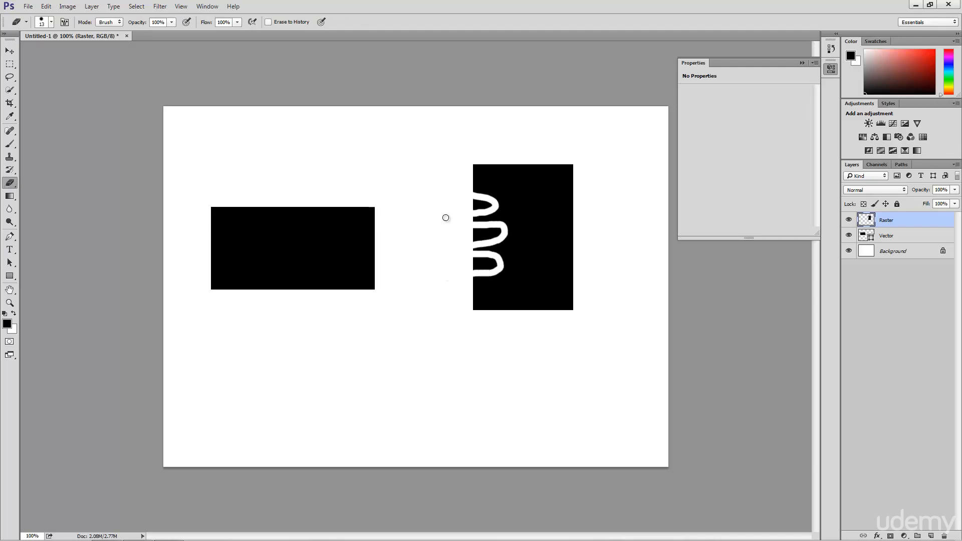
mouse_move(469, 202)
mouse_down()
mouse_move(492, 213)
mouse_move(488, 222)
mouse_move(459, 233)
mouse_move(491, 242)
mouse_move(450, 256)
mouse_move(483, 273)
mouse_move(453, 281)
mouse_up()
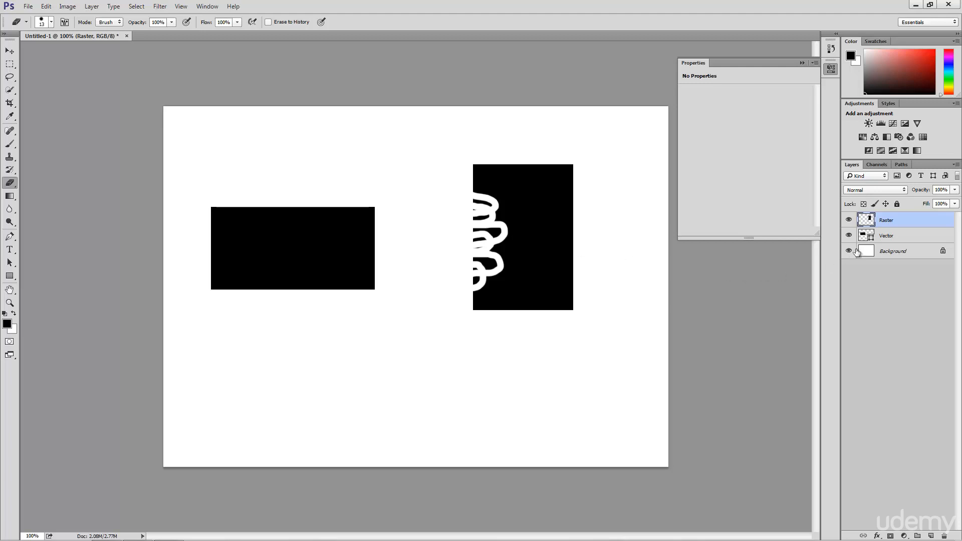
- Try to erase part of the rectangle on the Vector layer and decline rasterizing the shape
click(891, 238)
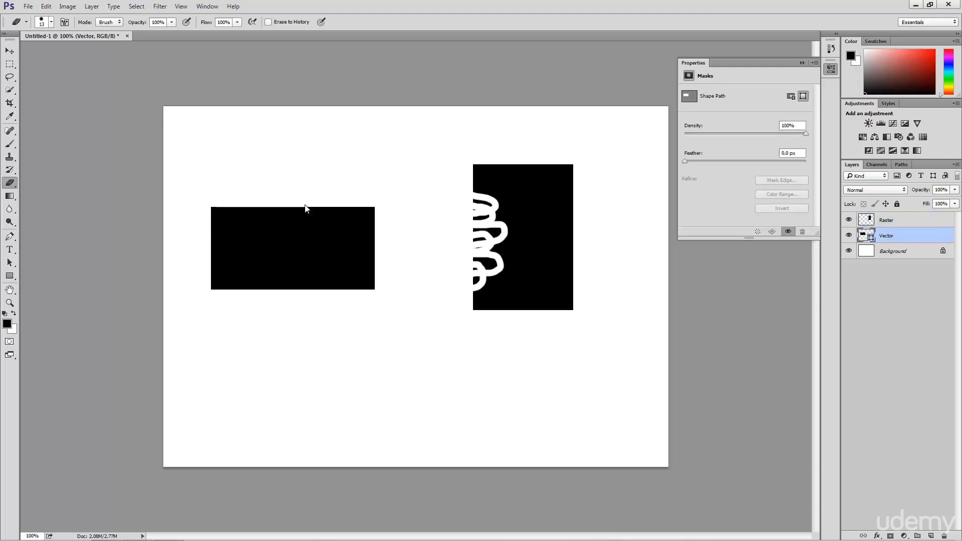
click(294, 239)
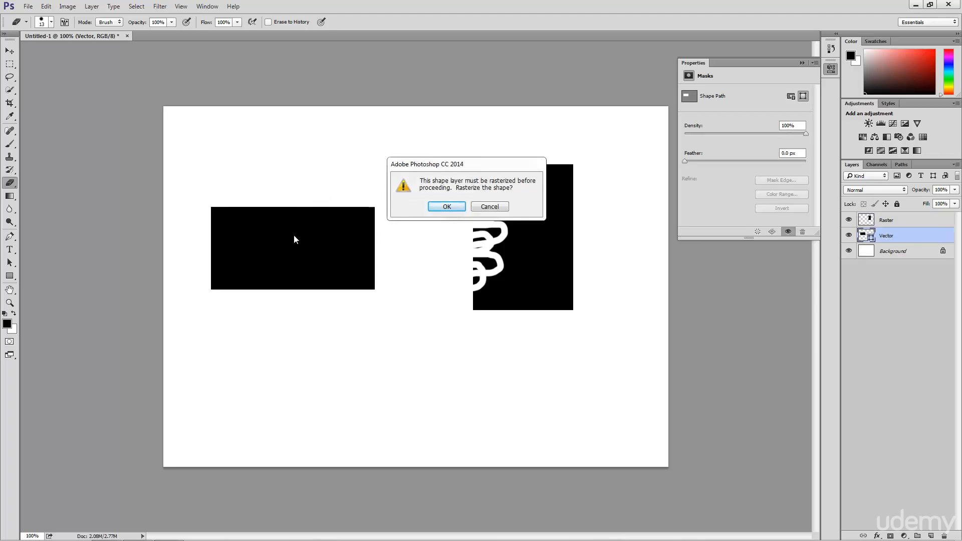
drag(482, 167, 442, 179)
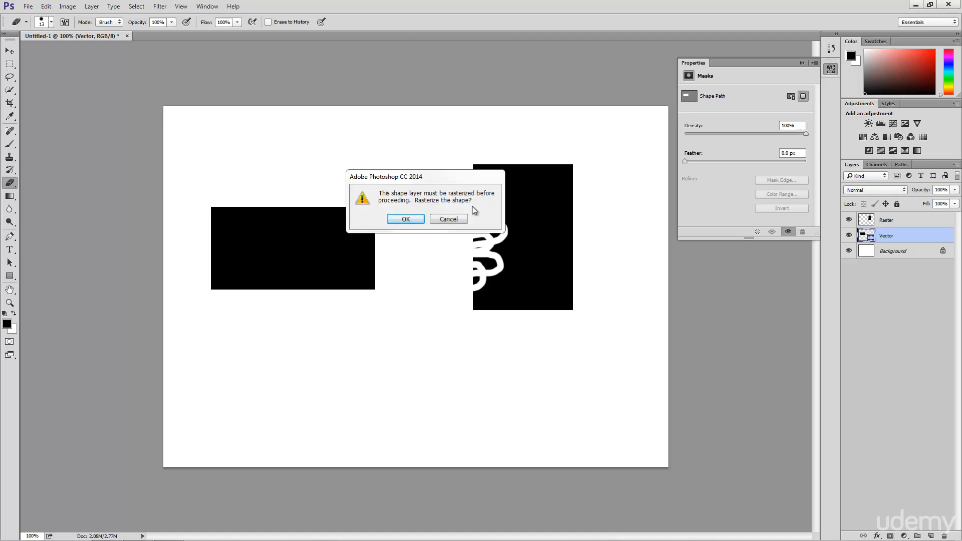
click(453, 217)
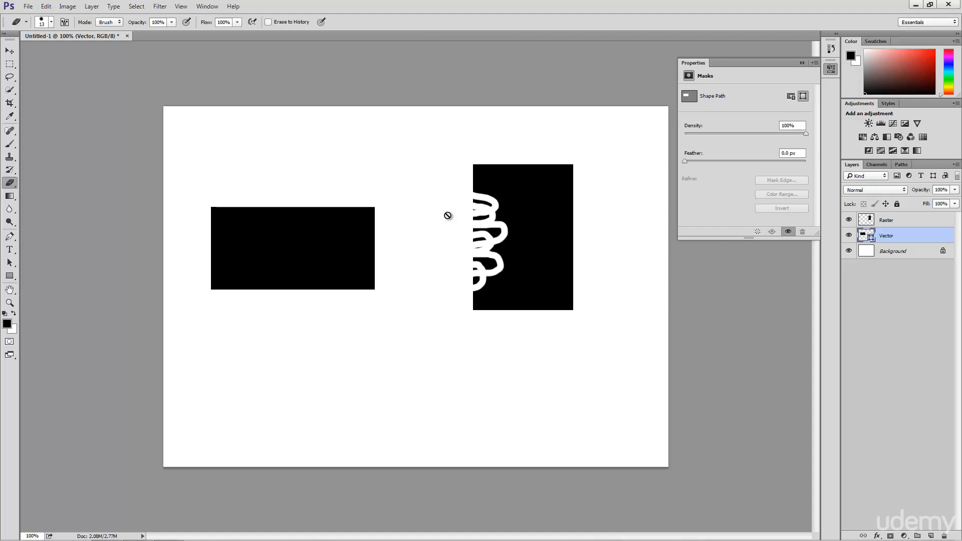
- Delete the Raster and Vector layers together, leaving only the Background layer
click(907, 230)
shift+click(907, 221)
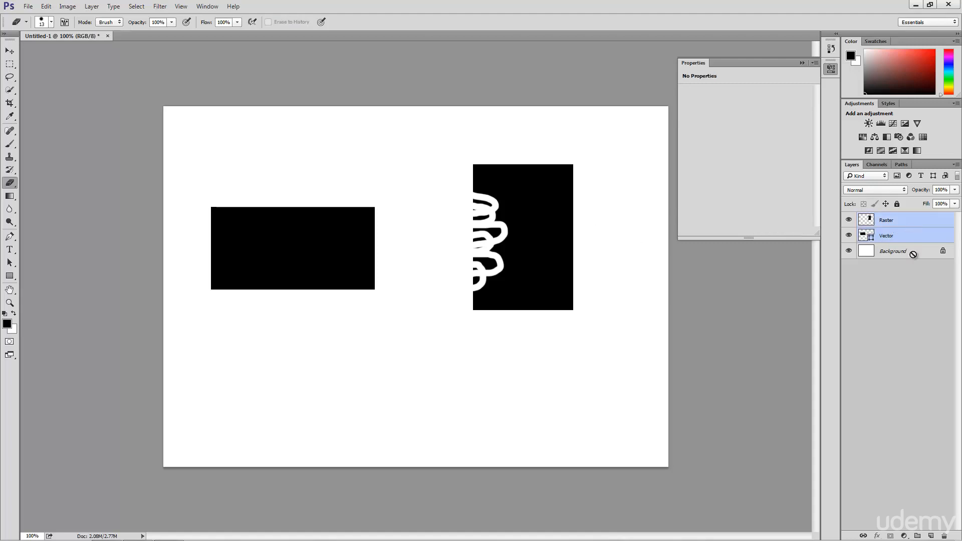
drag(908, 235, 945, 536)
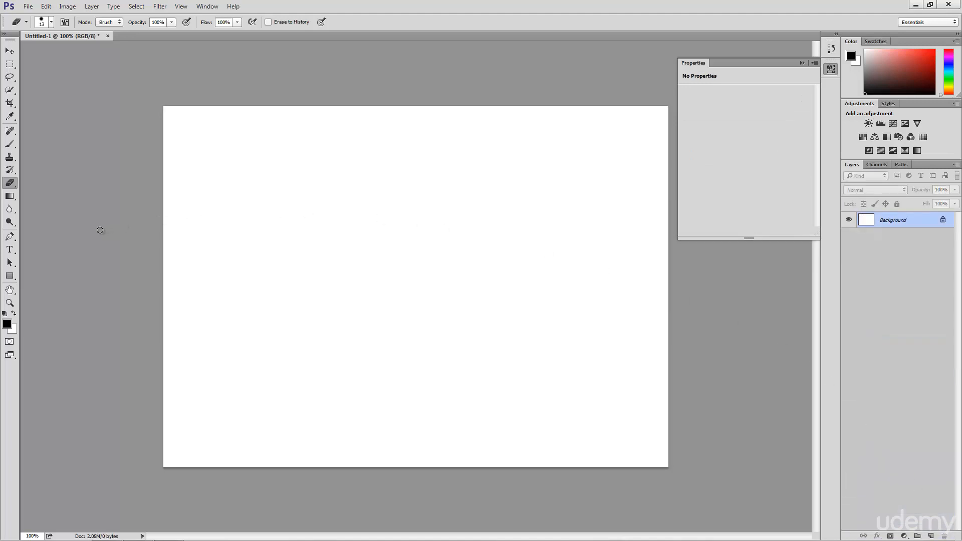
- Draw a rounded rectangle shape about 224 × 177 px with a 10 px corner radius on the left side of the canvas
click(10, 278)
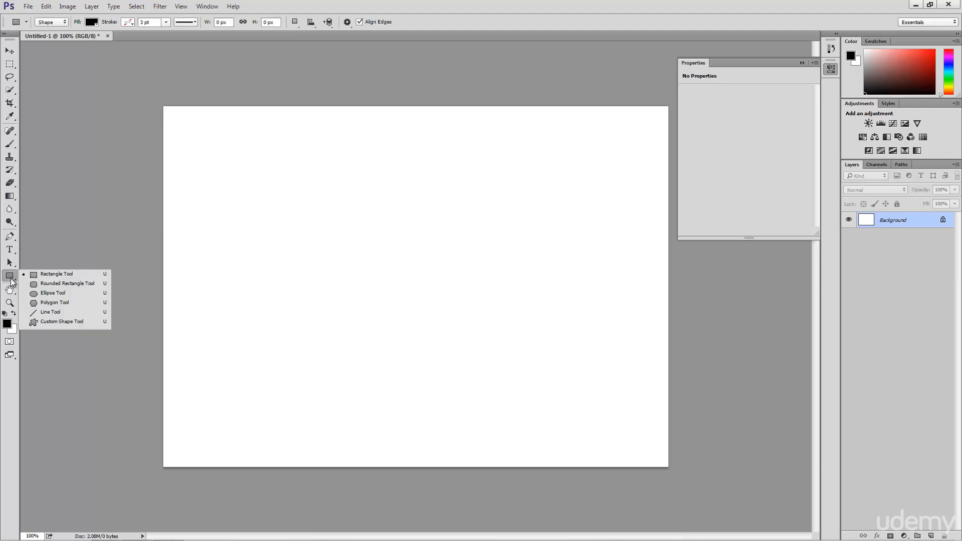
click(75, 284)
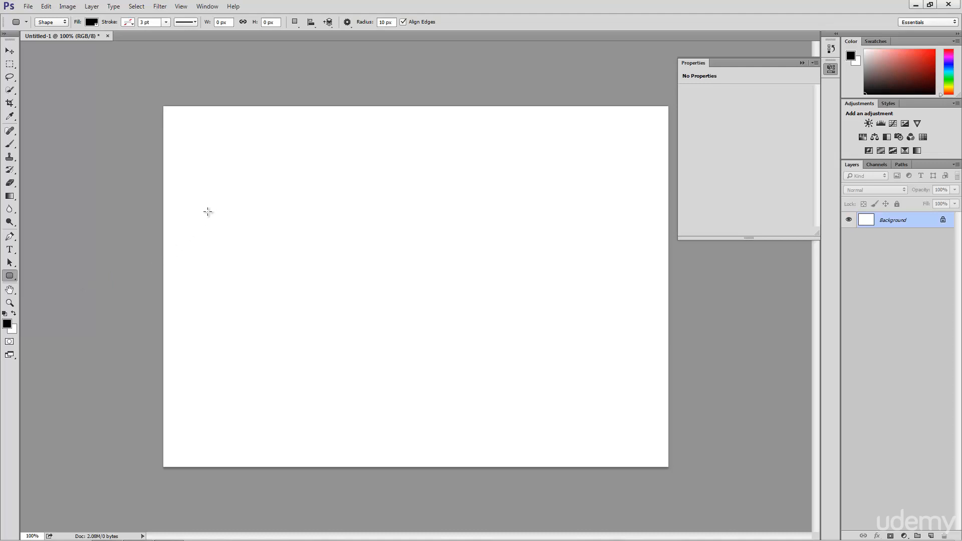
drag(216, 201, 328, 289)
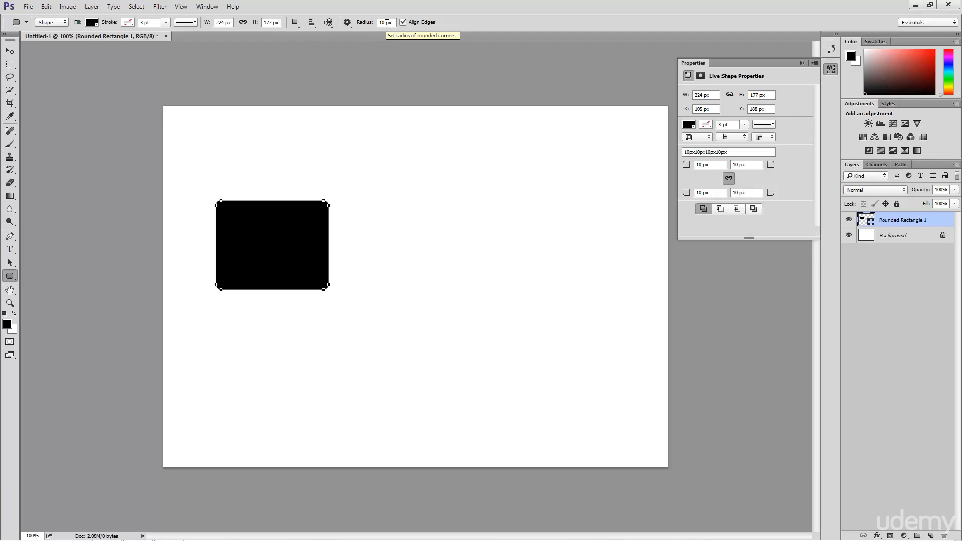
- Set the rounded rectangle's fill to Darker Cyan and its stroke color to a magenta pink swatch
click(92, 22)
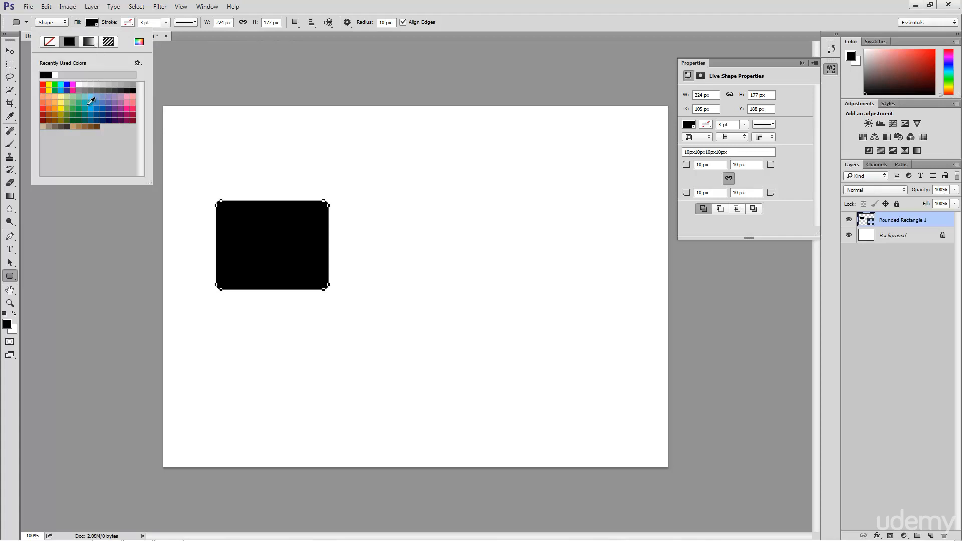
click(93, 119)
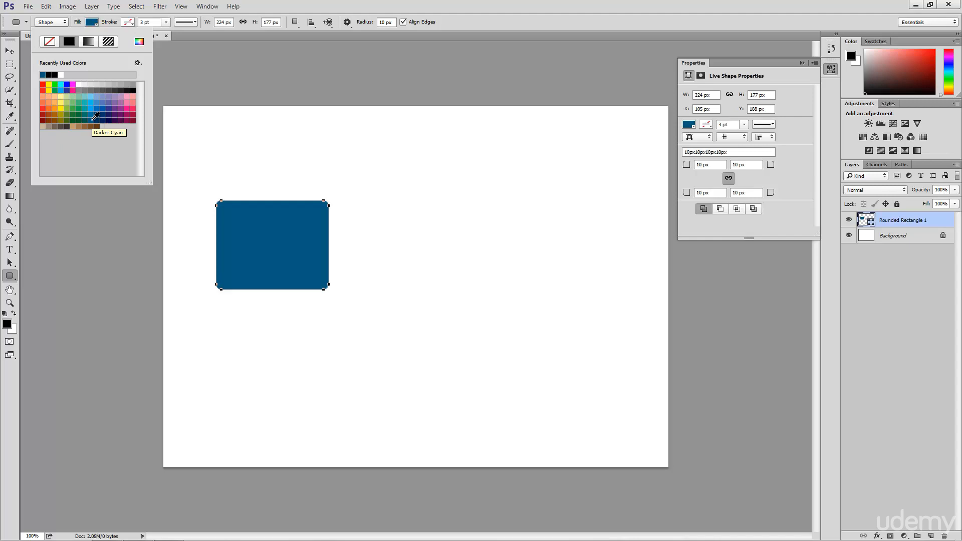
click(134, 25)
click(134, 24)
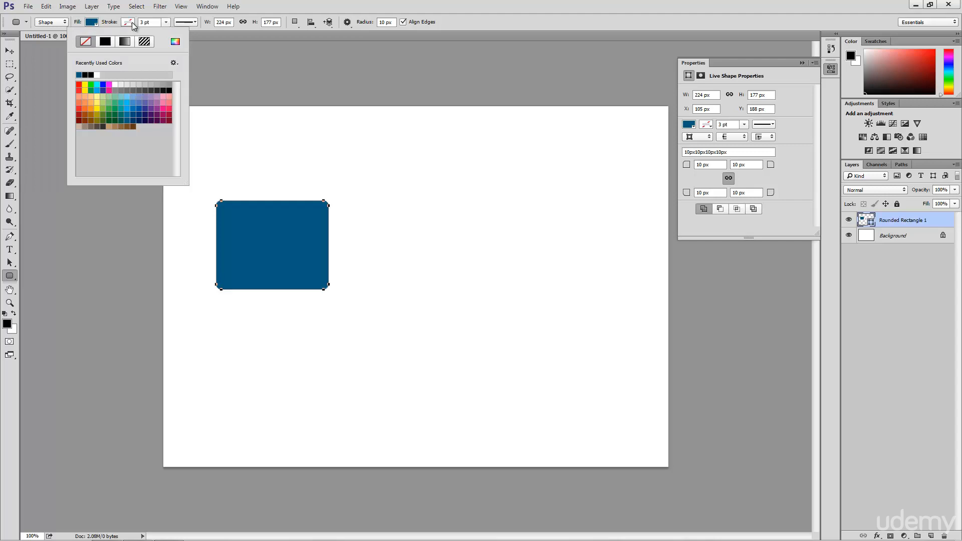
click(112, 118)
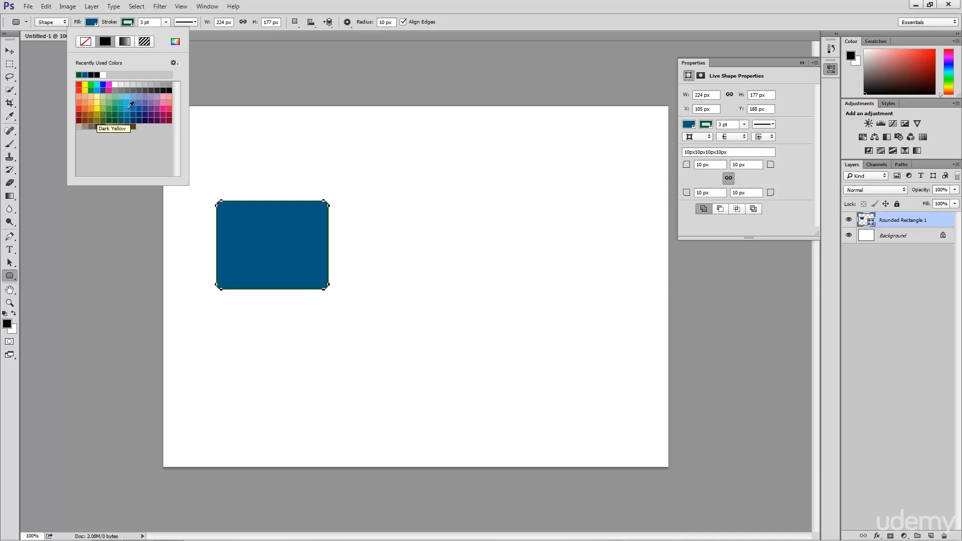
click(163, 107)
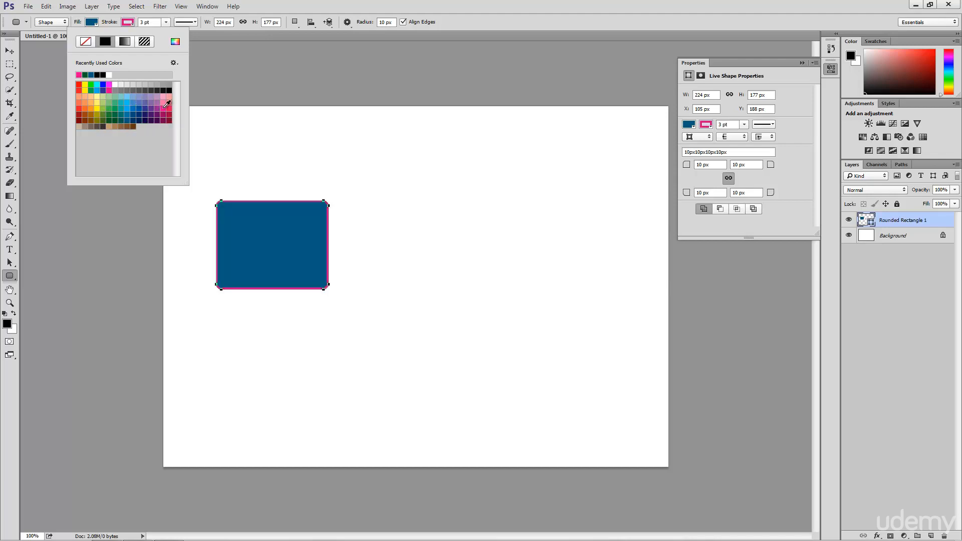
- Widen the rounded rectangle's stroke to about 19.40 pt and change its line style to dashed
click(166, 22)
drag(165, 35, 181, 35)
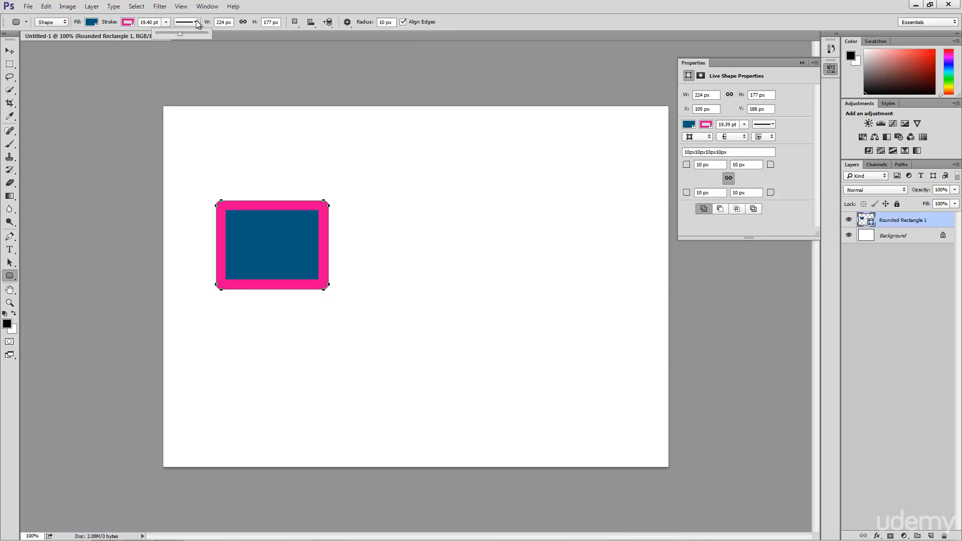
click(196, 22)
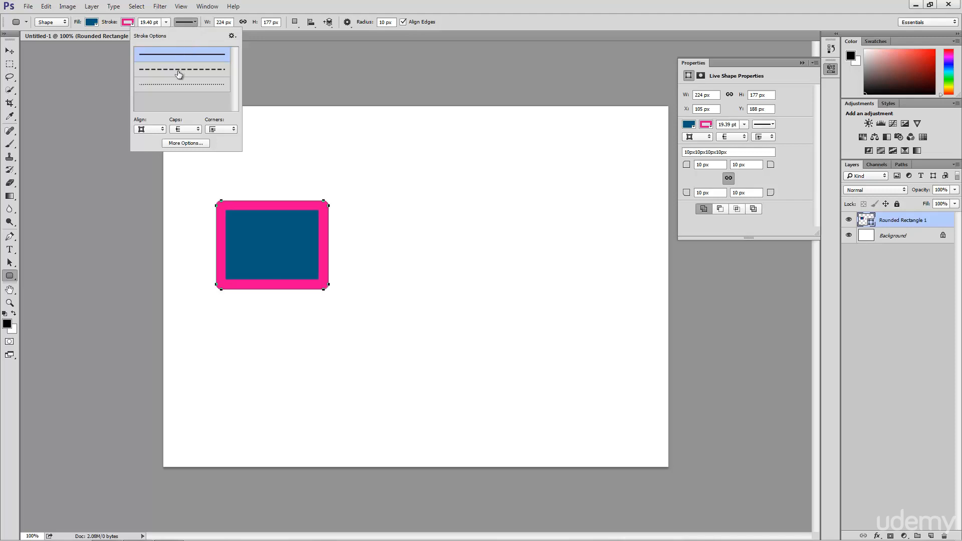
click(179, 74)
click(179, 74)
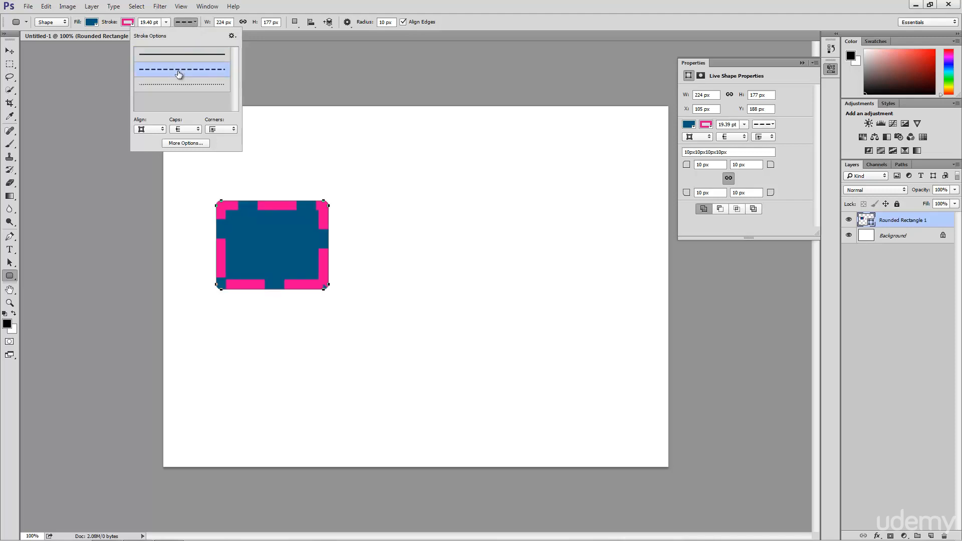
- Try outside and inside alignment for the rounded rectangle's dashed stroke, finishing with the stroke aligned to the center
click(154, 131)
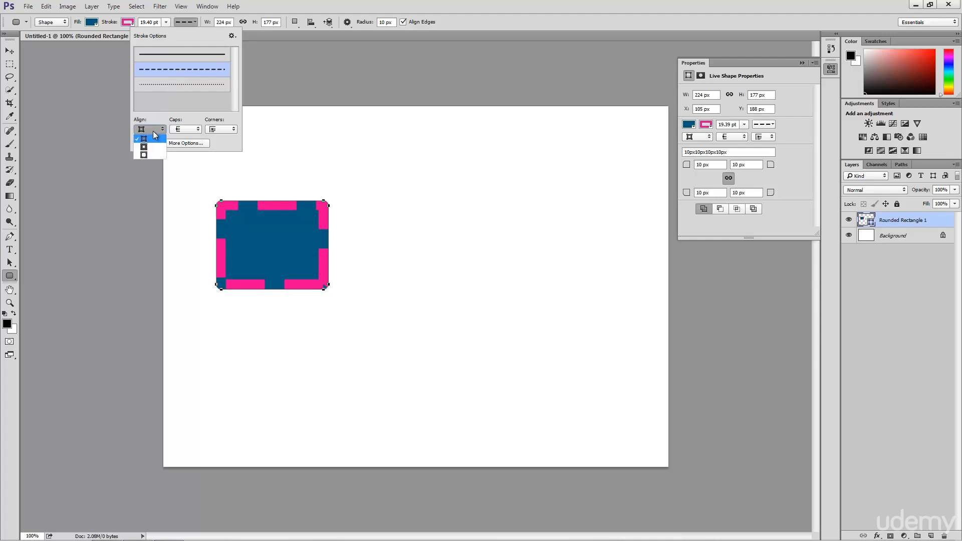
click(150, 155)
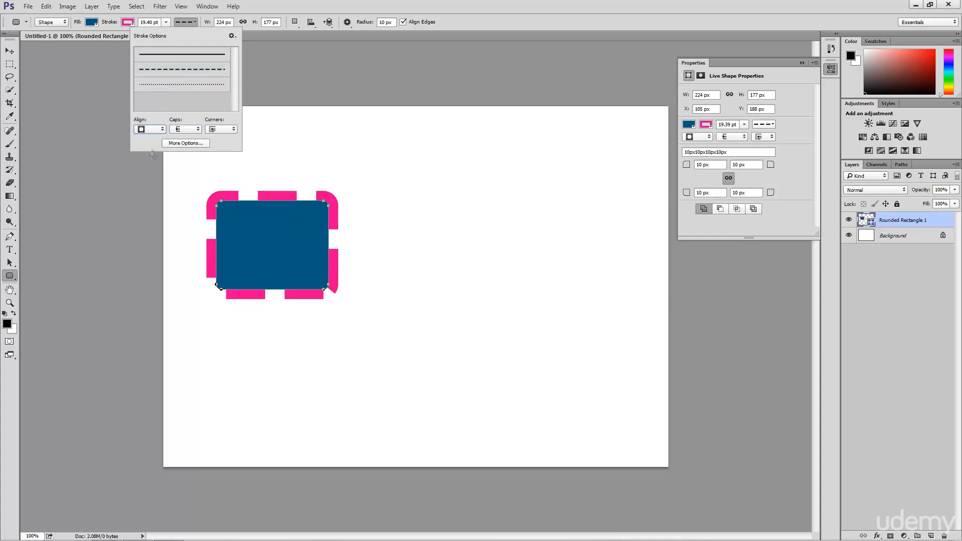
click(159, 131)
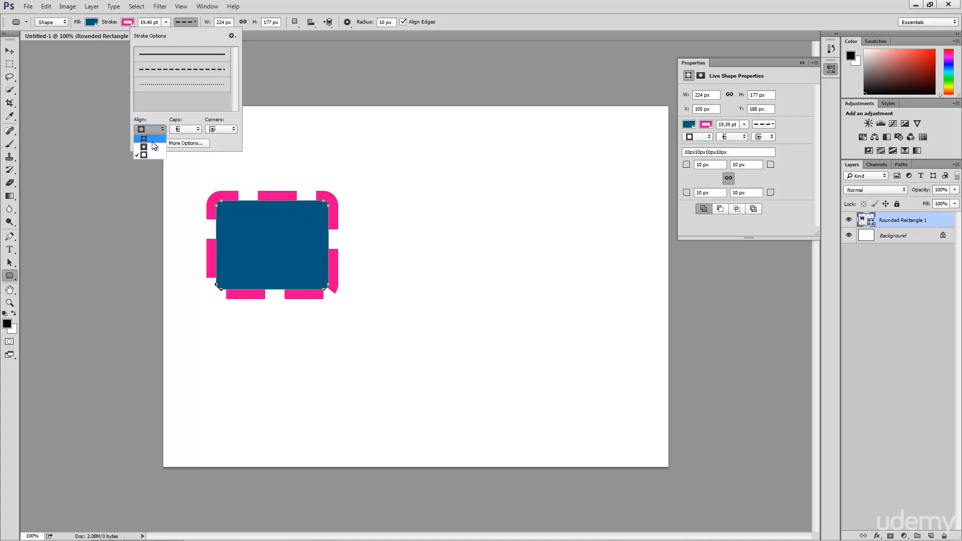
click(150, 139)
click(156, 132)
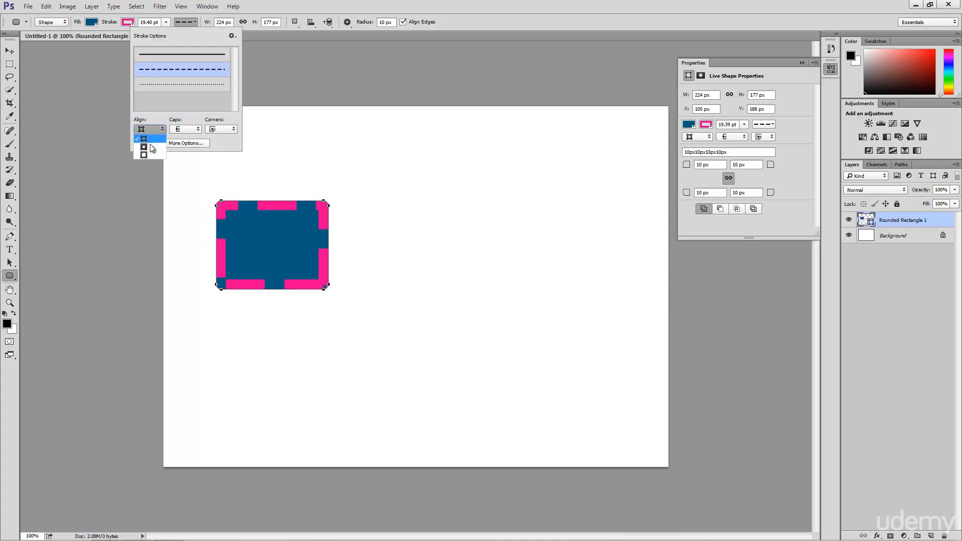
click(148, 147)
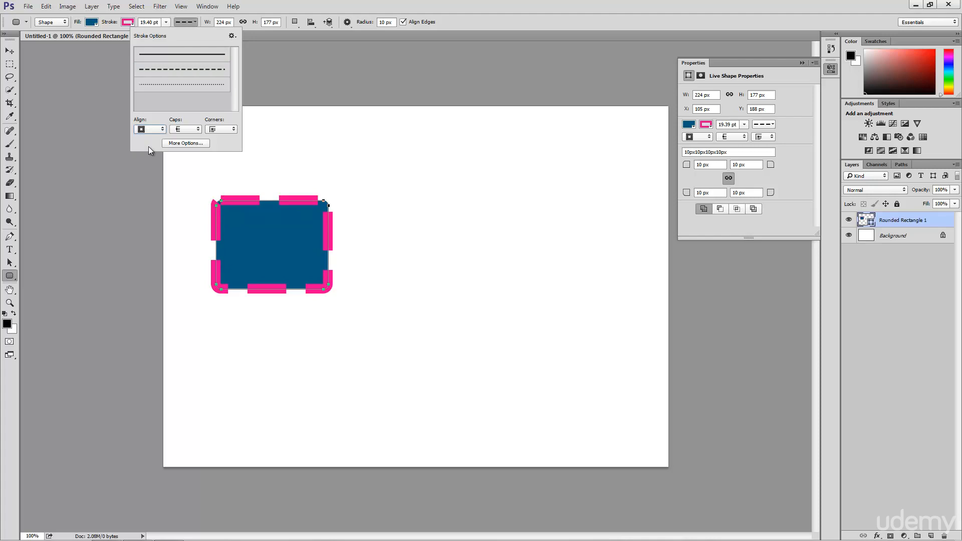
click(194, 24)
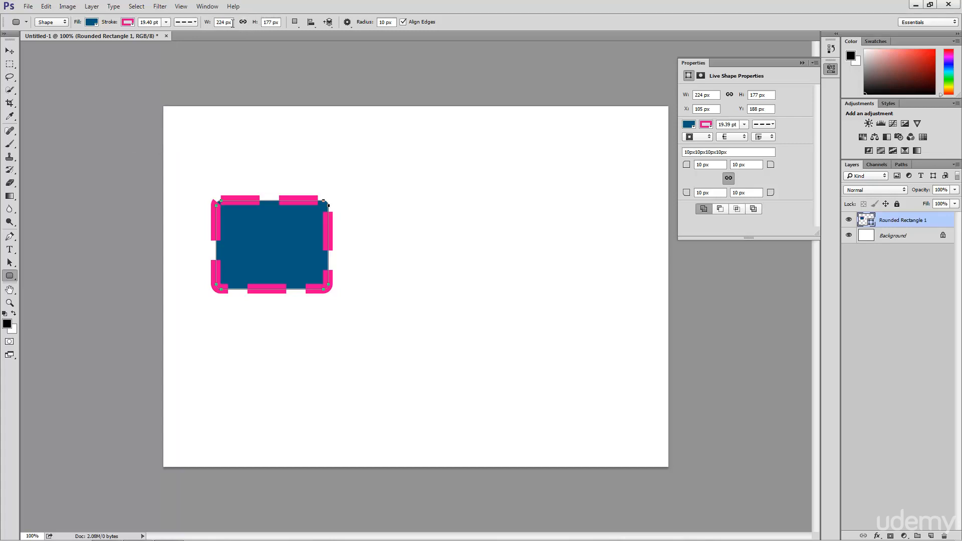
- Resize the rounded rectangle to 400 px wide and 100 px high
click(232, 23)
text(400)
key(Return)
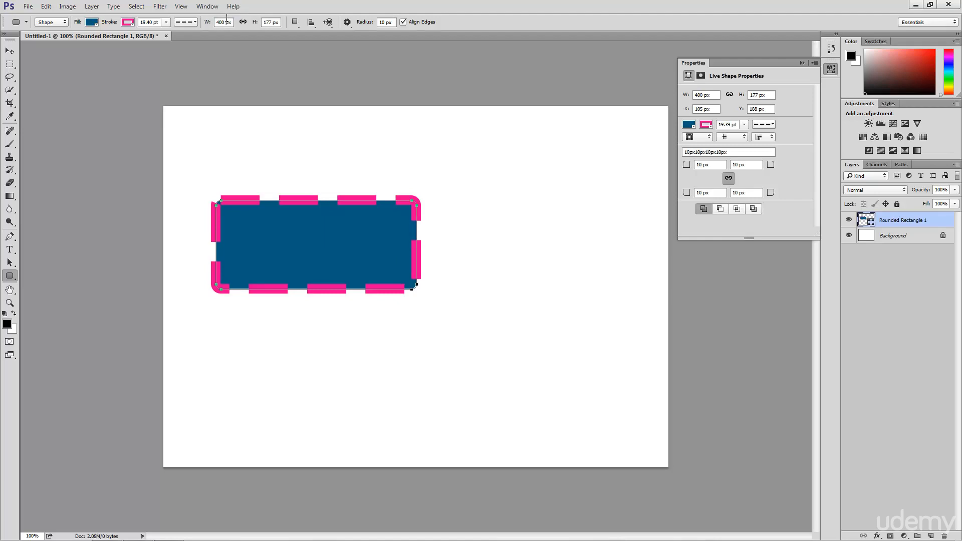
click(277, 23)
text(100)
key(Return)
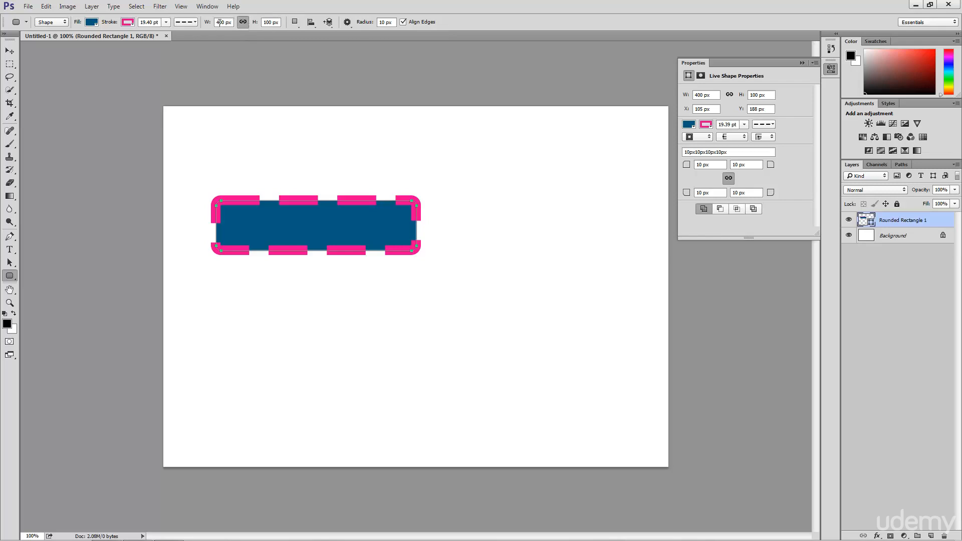
- Link the width and height, and scale the rounded rectangle proportionally to 100 px wide and finally to 500 px wide
click(215, 22)
text(1)
key(Return)
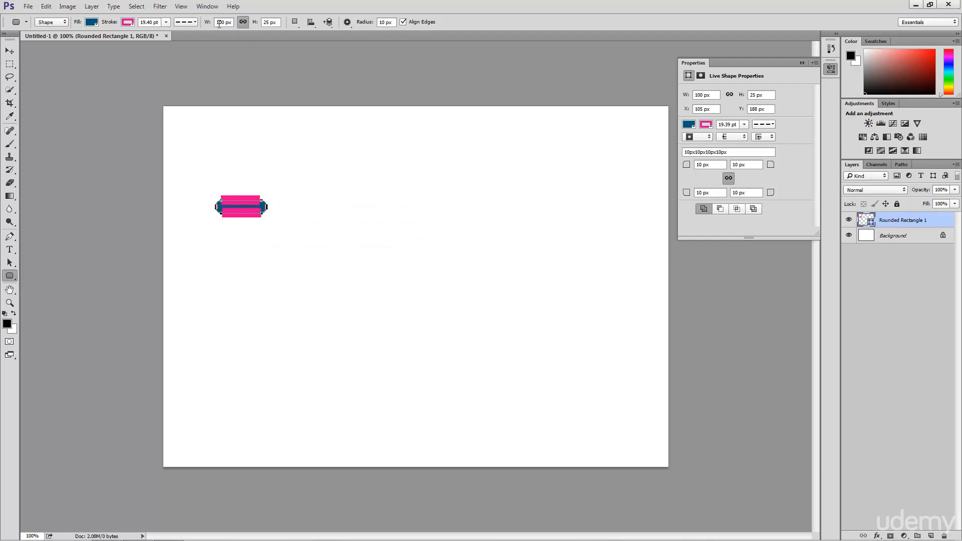
drag(219, 23, 216, 23)
text(5)
click(264, 22)
text(1)
key(Return)
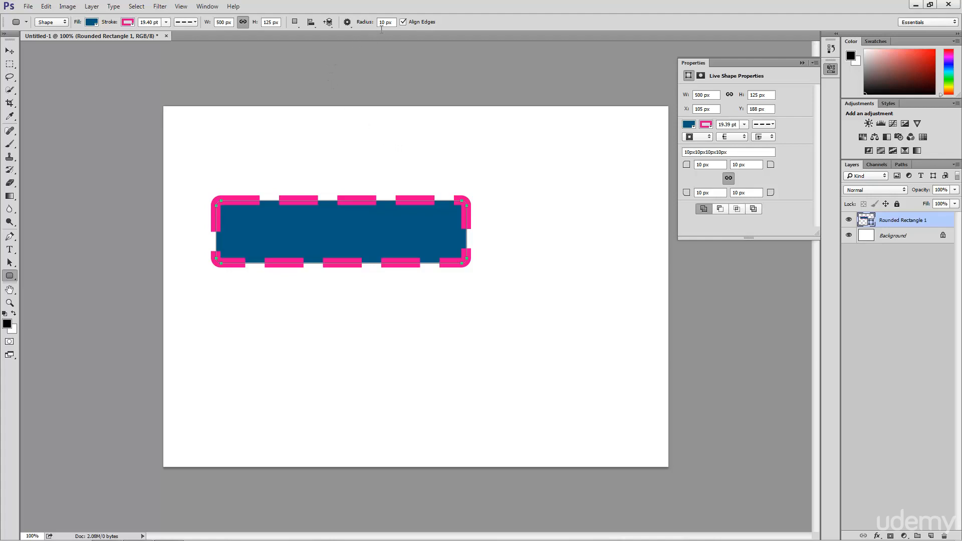
click(393, 22)
- Draw three separate diagonal lines with the Line tool below and beside the rounded rectangle, using the dashed pink stroke
click(15, 278)
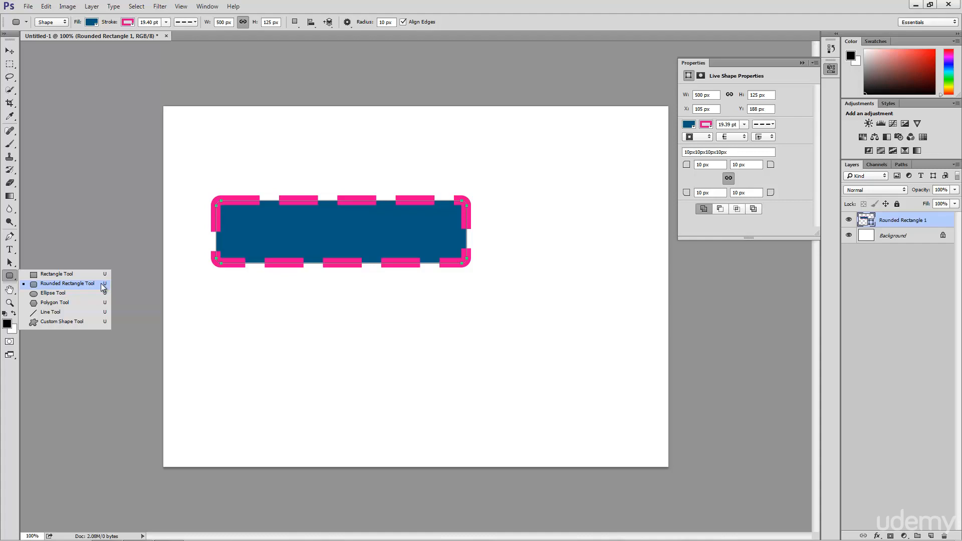
click(94, 314)
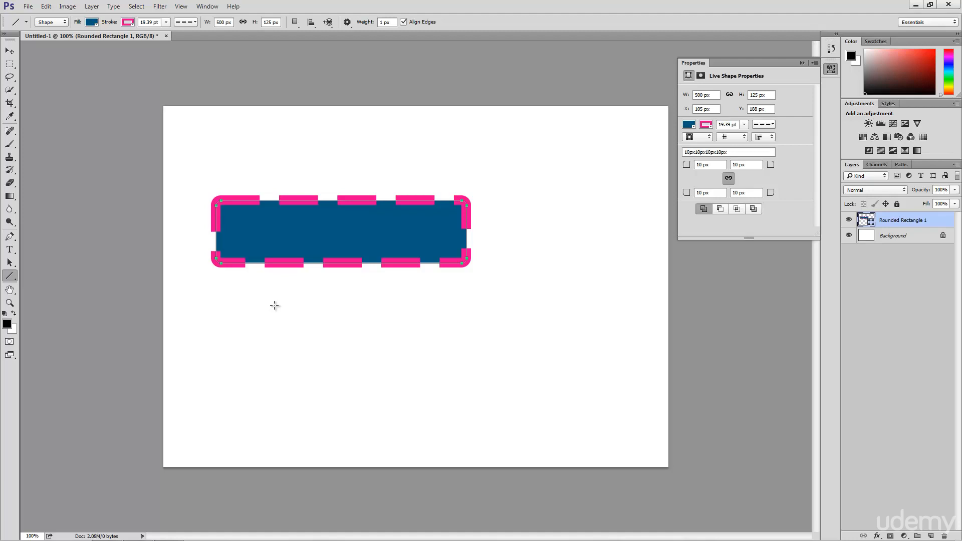
drag(274, 305, 346, 418)
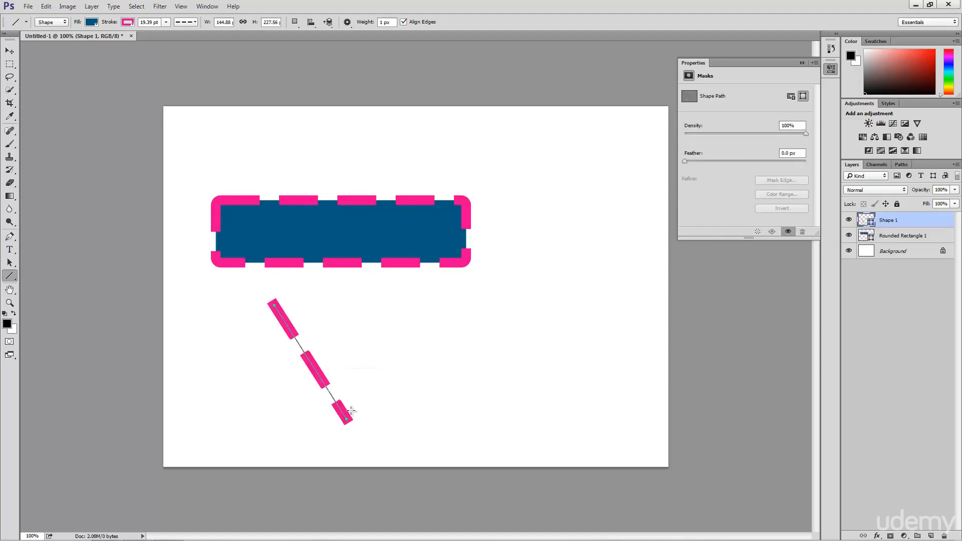
drag(387, 302, 472, 427)
mouse_move(471, 314)
mouse_down()
mouse_move(486, 323)
mouse_move(634, 279)
mouse_up()
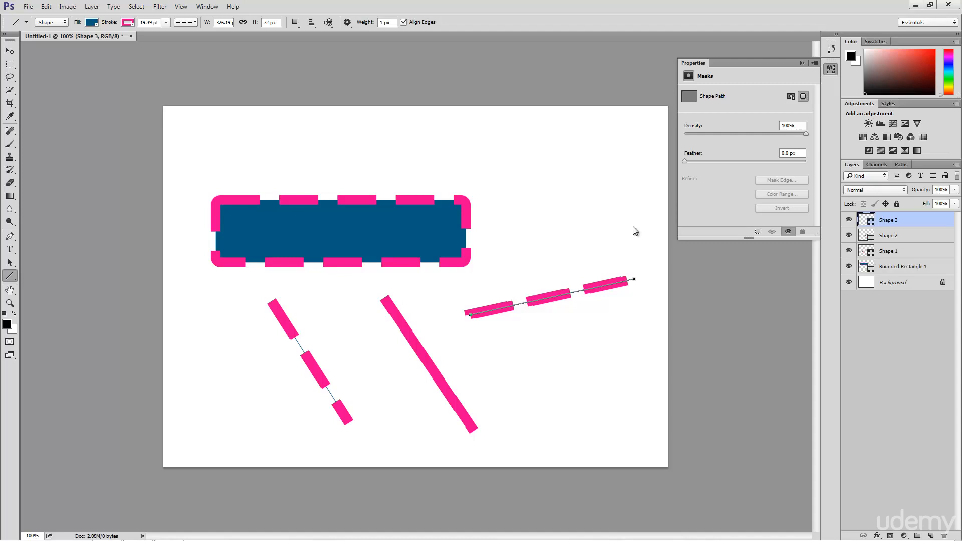
- Delete the three line layers and the rounded rectangle layer together, leaving only the Background layer
shift+click(937, 267)
drag(938, 267, 944, 535)
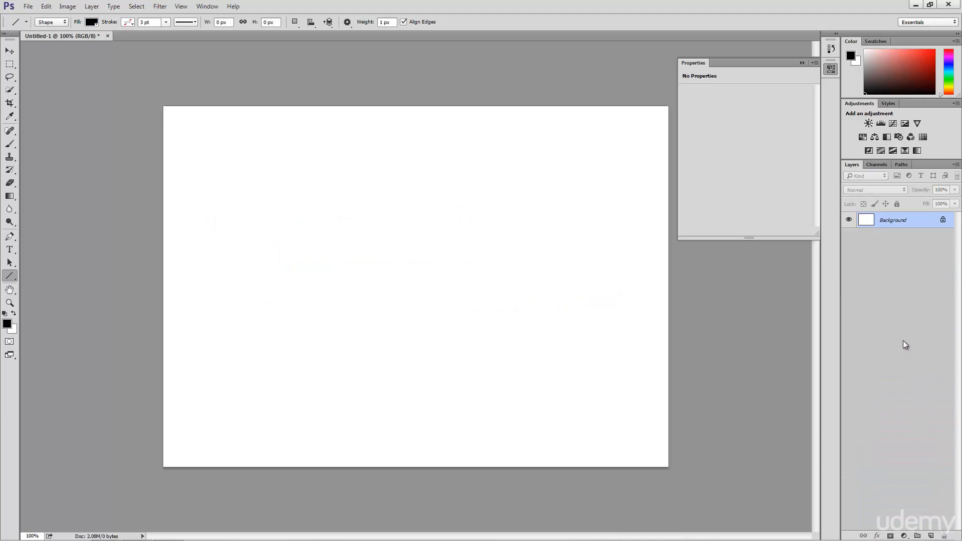
- Draw a black arrow about 310 × 227 px with the Custom Shape tool in the upper left part of the canvas
click(14, 277)
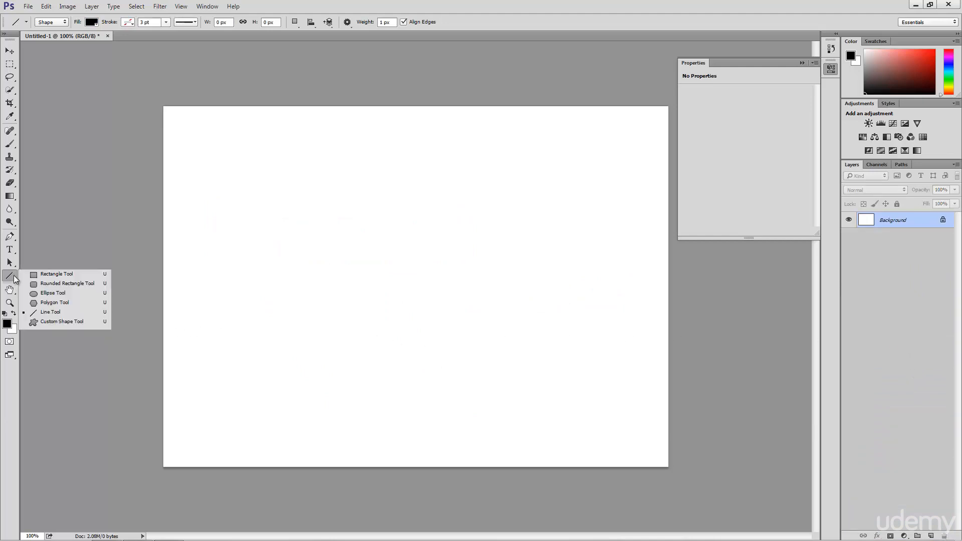
click(41, 324)
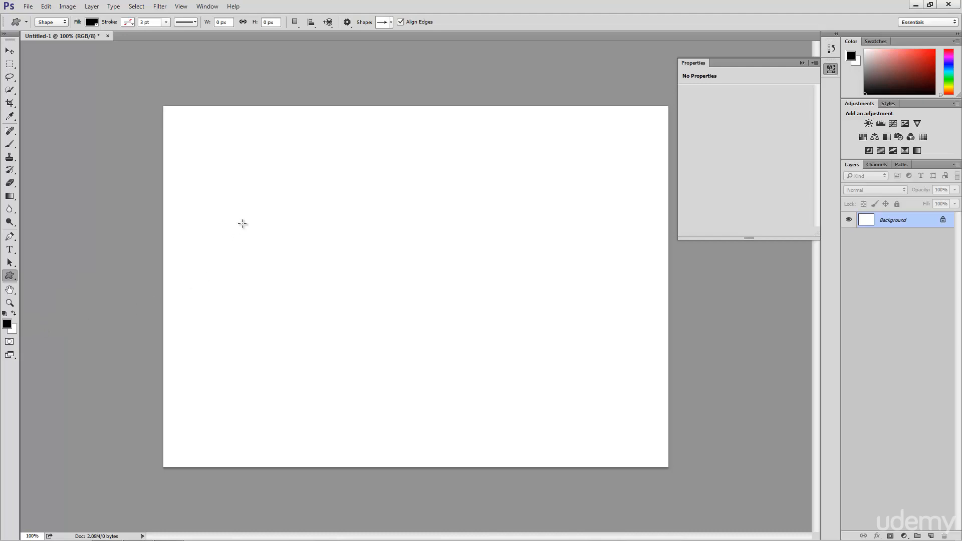
mouse_move(250, 187)
mouse_down()
mouse_move(411, 259)
mouse_move(445, 301)
mouse_move(405, 305)
mouse_move(427, 316)
mouse_move(404, 300)
mouse_up()
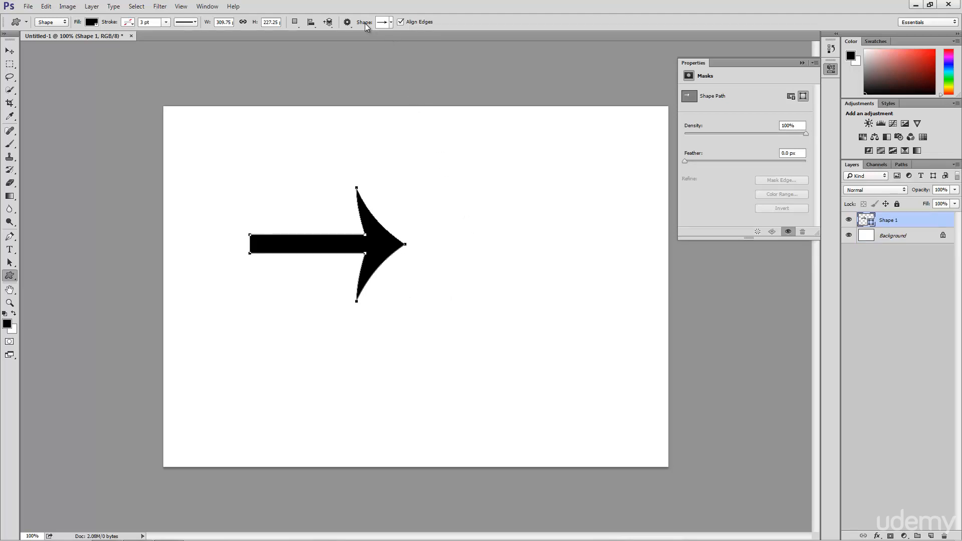
- Browse the custom shape presets and the list of additional shape libraries
click(391, 22)
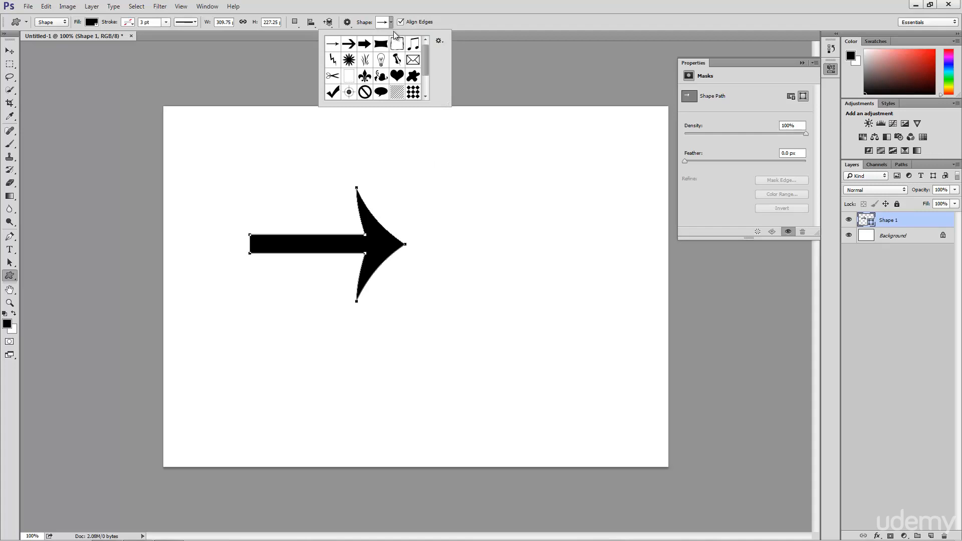
drag(424, 54, 426, 70)
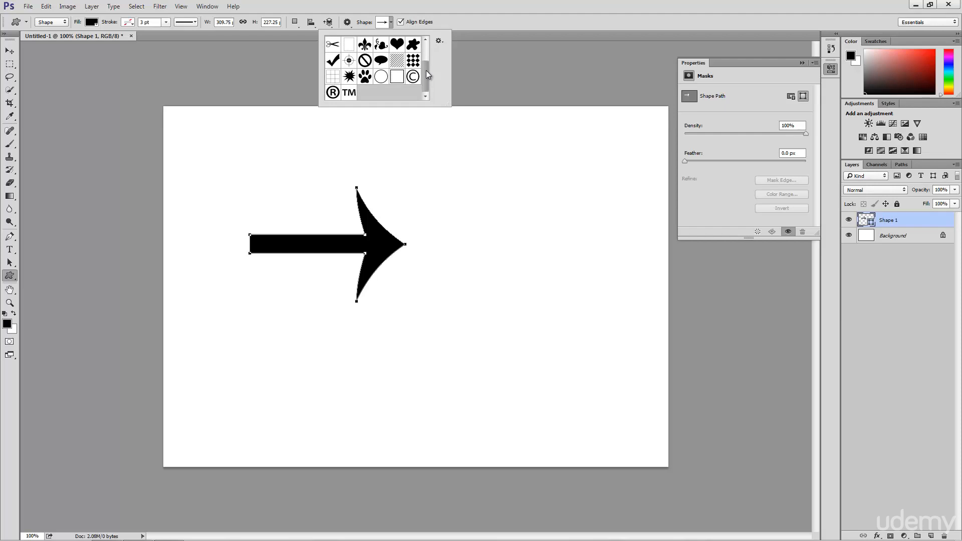
click(440, 40)
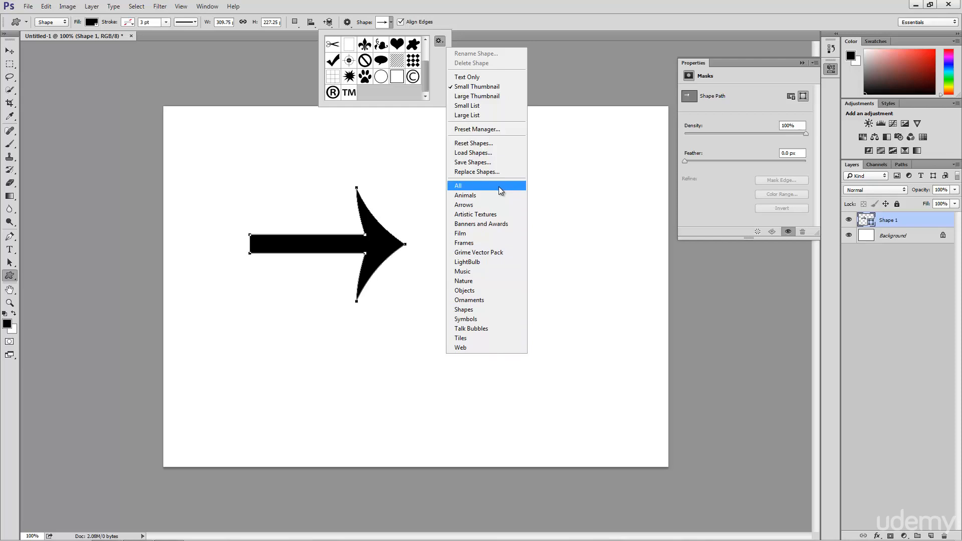
click(392, 24)
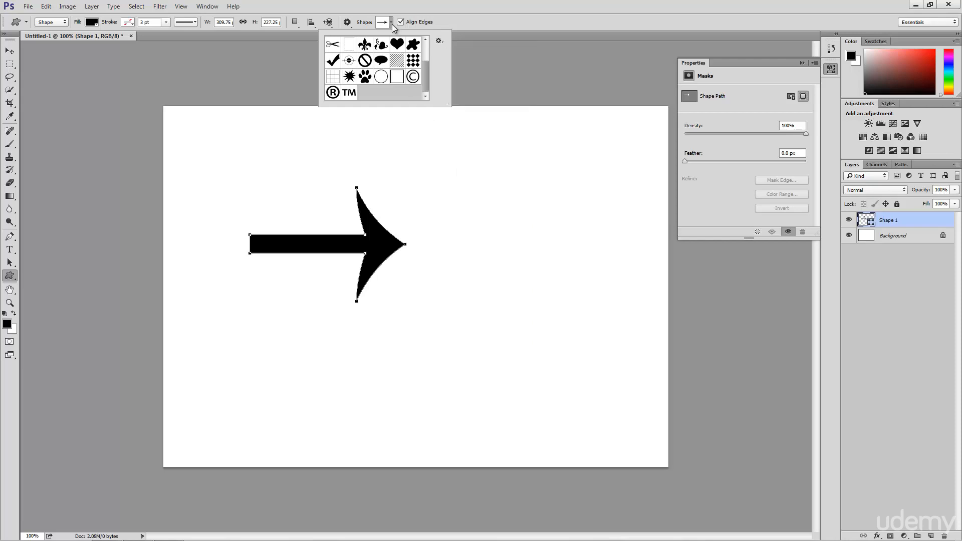
click(391, 24)
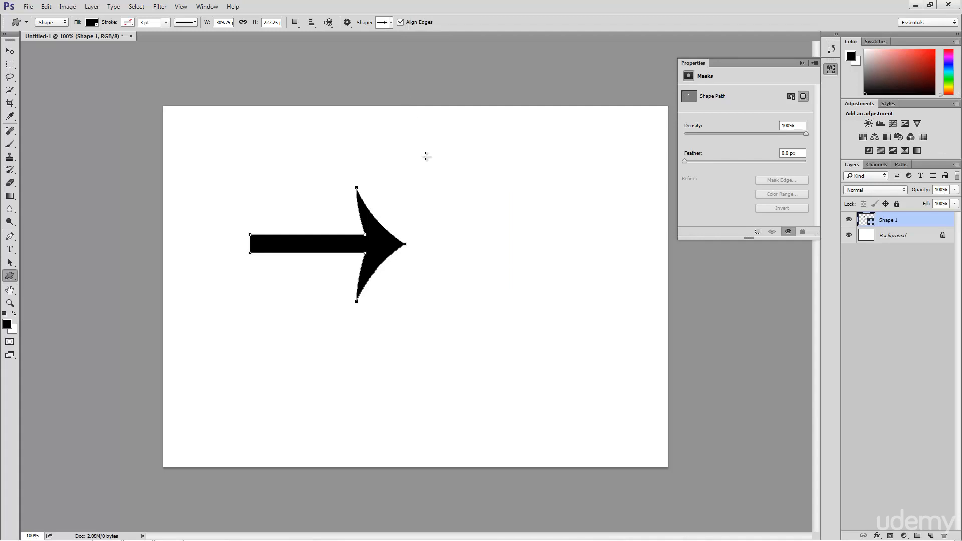
- Reshape the arrowhead with the Direct Selection tool by moving its upper tip anchor point up and to the right
click(9, 263)
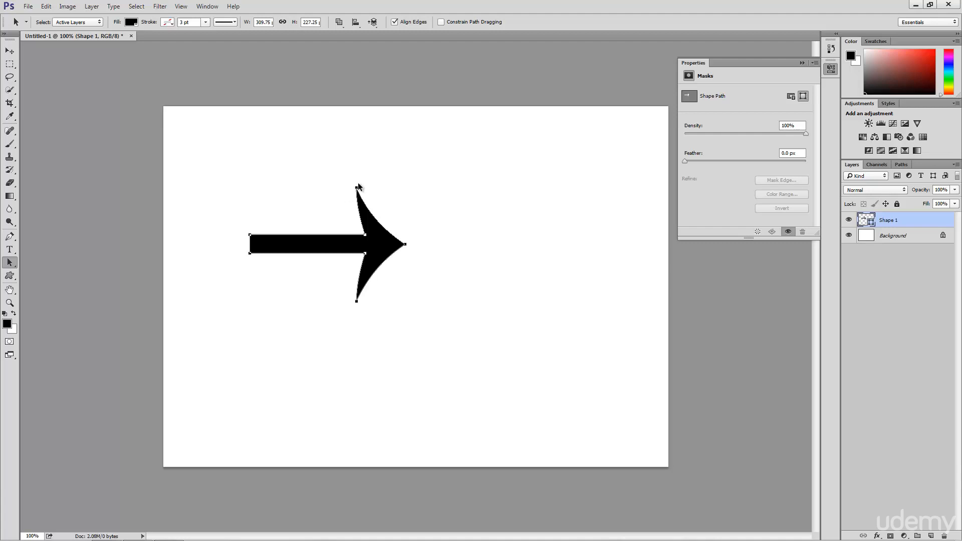
right_click(8, 266)
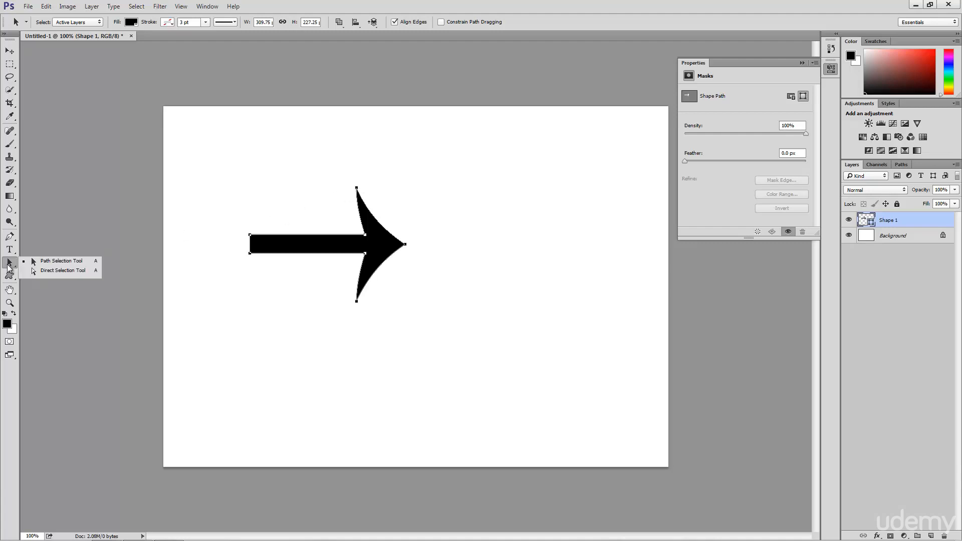
click(69, 273)
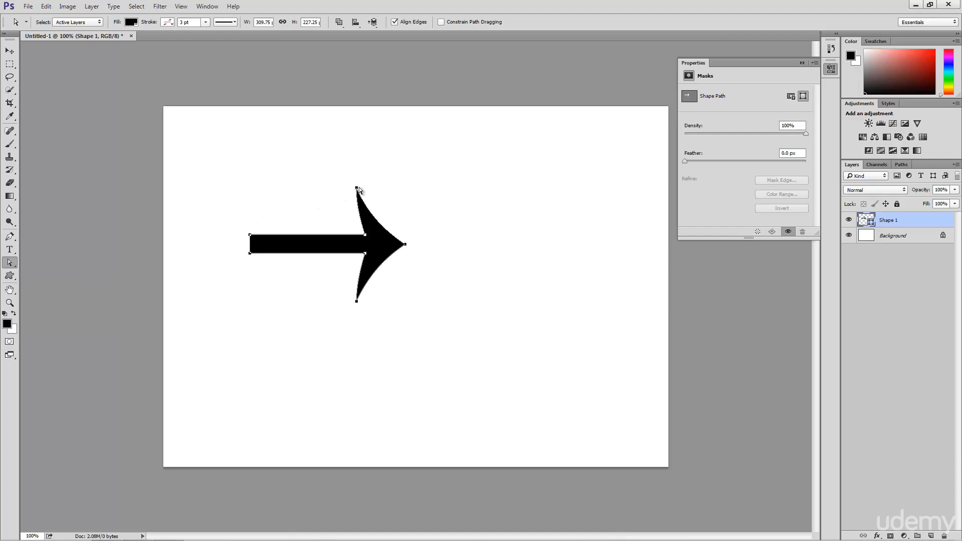
drag(357, 189, 404, 162)
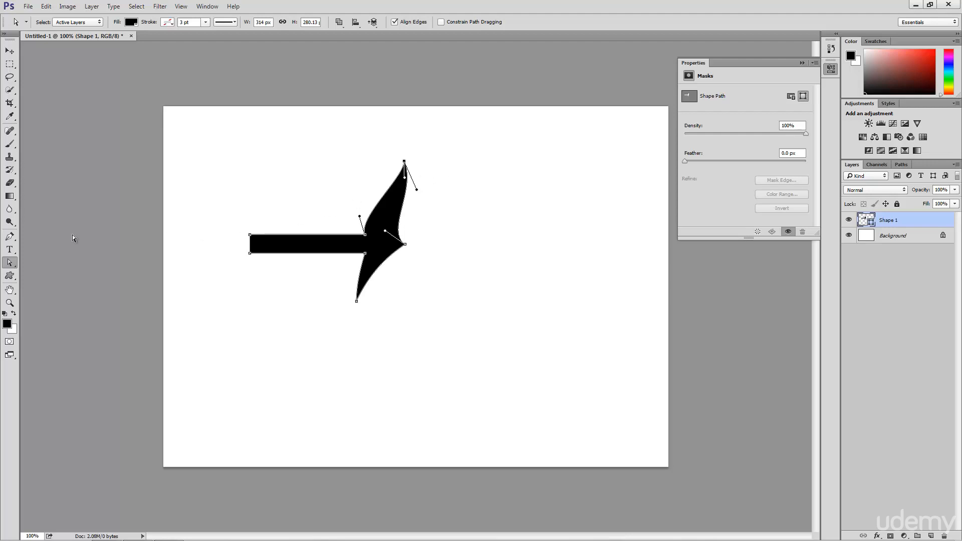
- Add an anchor point midway along the arrow shaft's upper edge and pull it upward to form a tall curved bulge
click(13, 236)
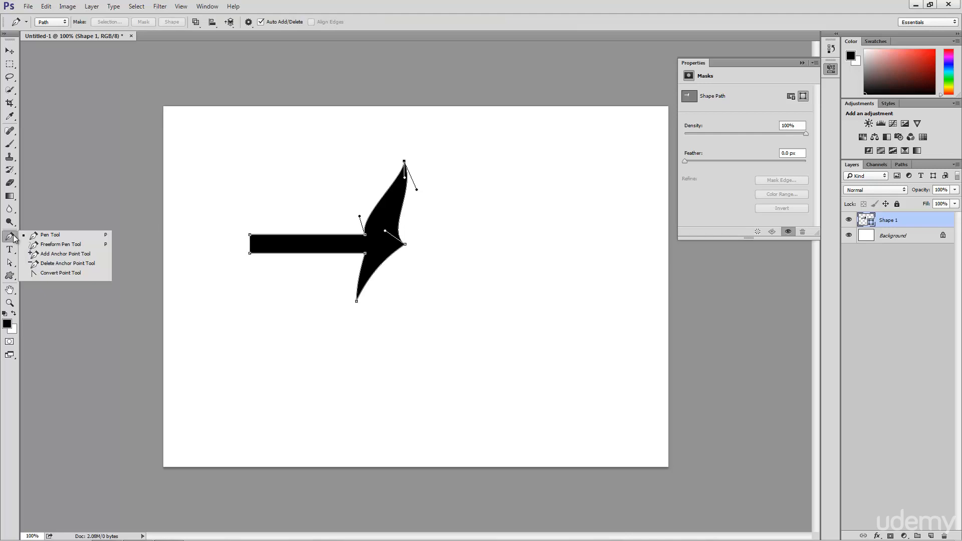
click(65, 255)
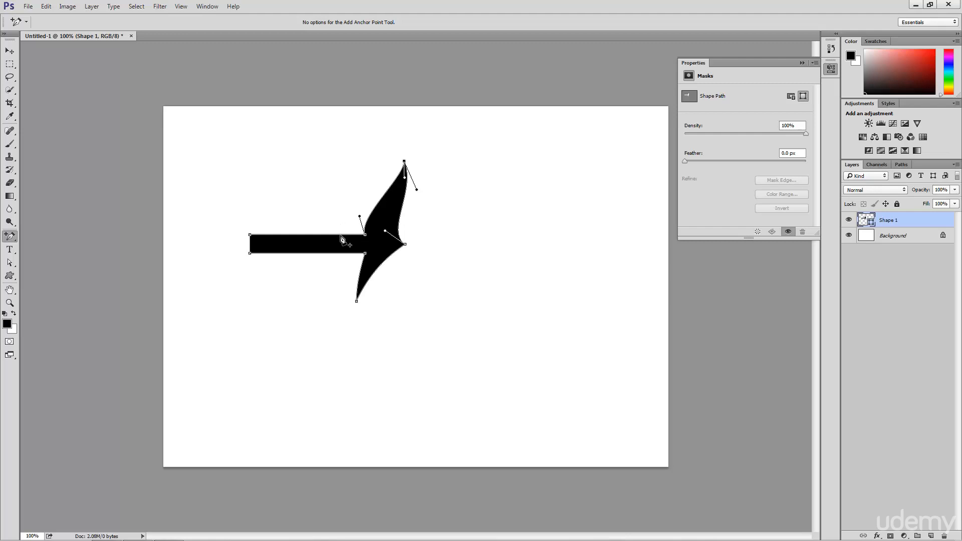
click(308, 235)
click(10, 262)
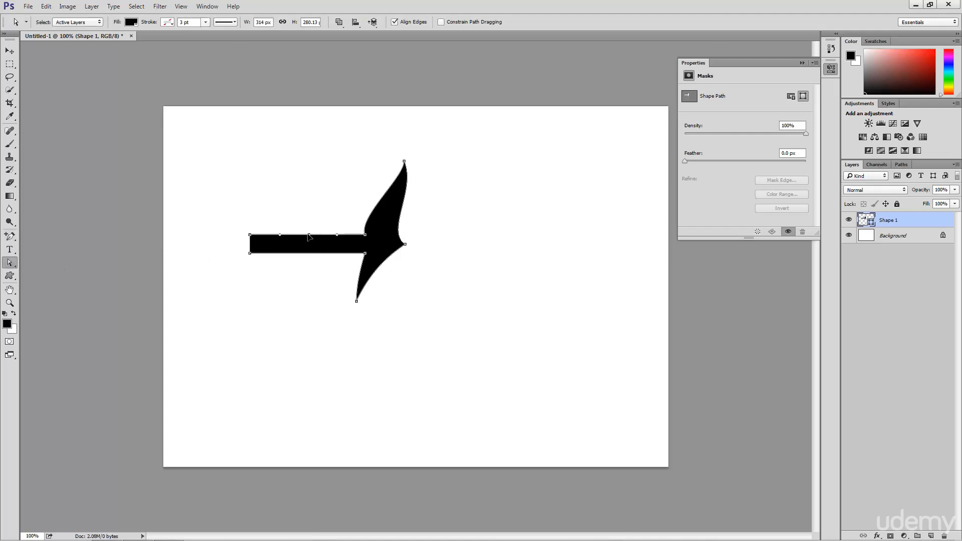
drag(309, 235, 299, 171)
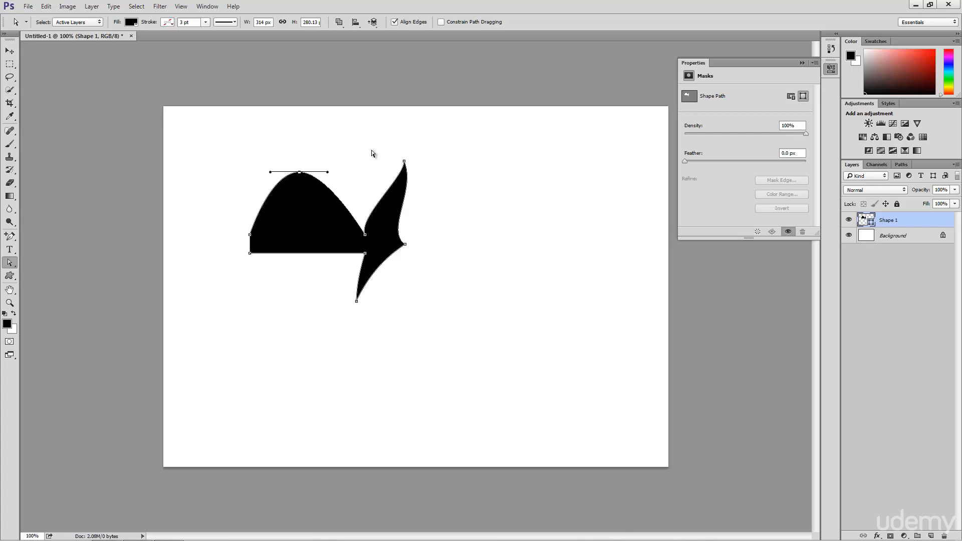
- Remove the anchor point at the peak of the shaft's bulge with the Delete Anchor Point tool, and return to direct selection
click(17, 239)
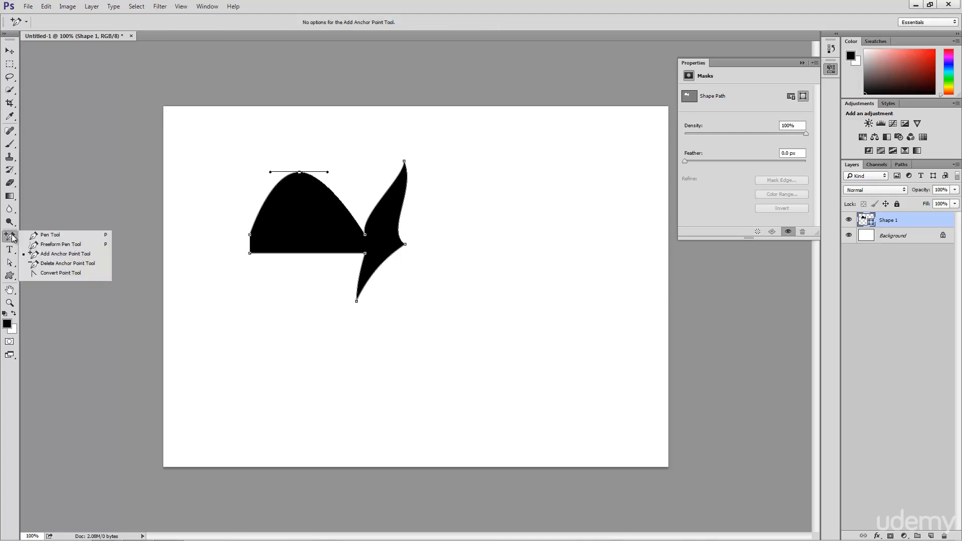
click(67, 264)
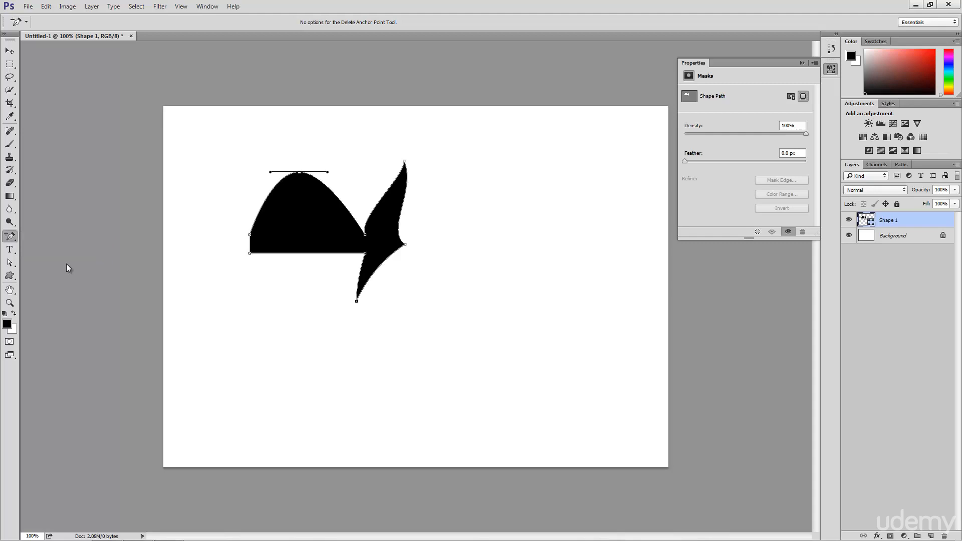
click(300, 173)
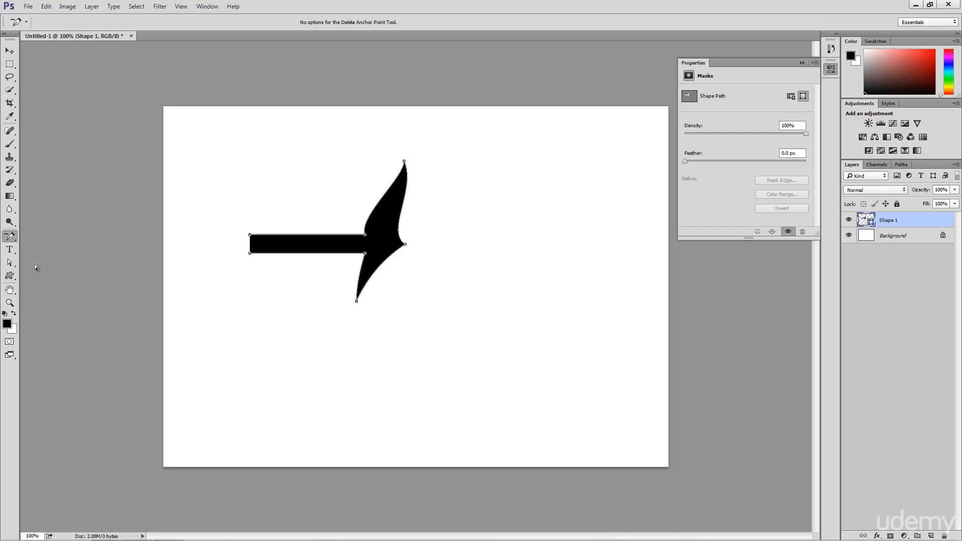
click(10, 263)
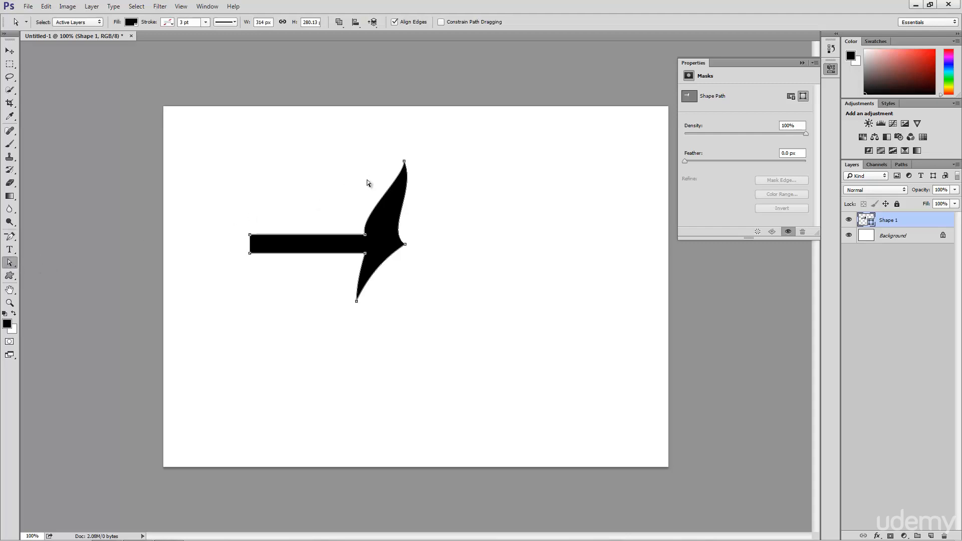
- Bend the arrowhead's upper half into a leftward-bulging curved hook by adjusting the direction handles of the upper tip and its neighbouring anchor points
click(404, 161)
drag(405, 179, 342, 147)
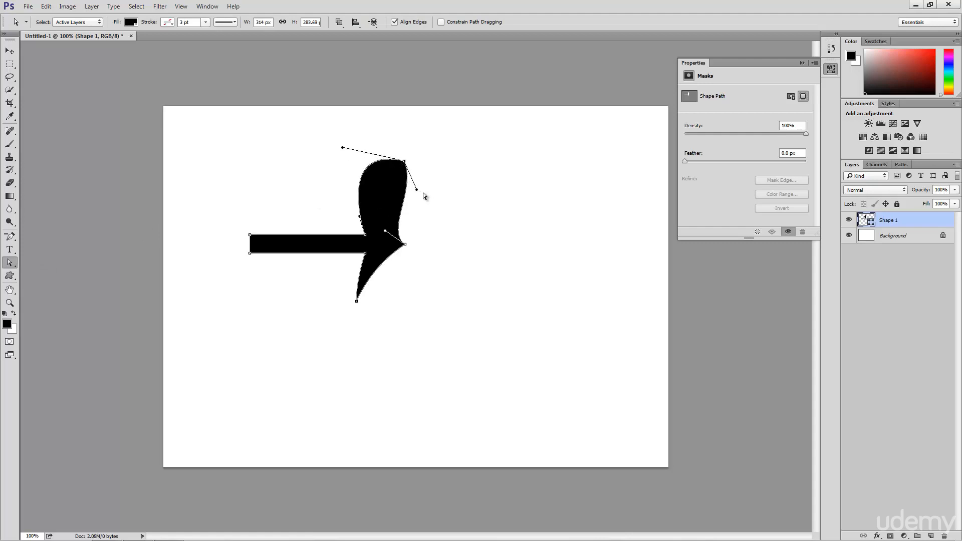
drag(418, 192, 356, 173)
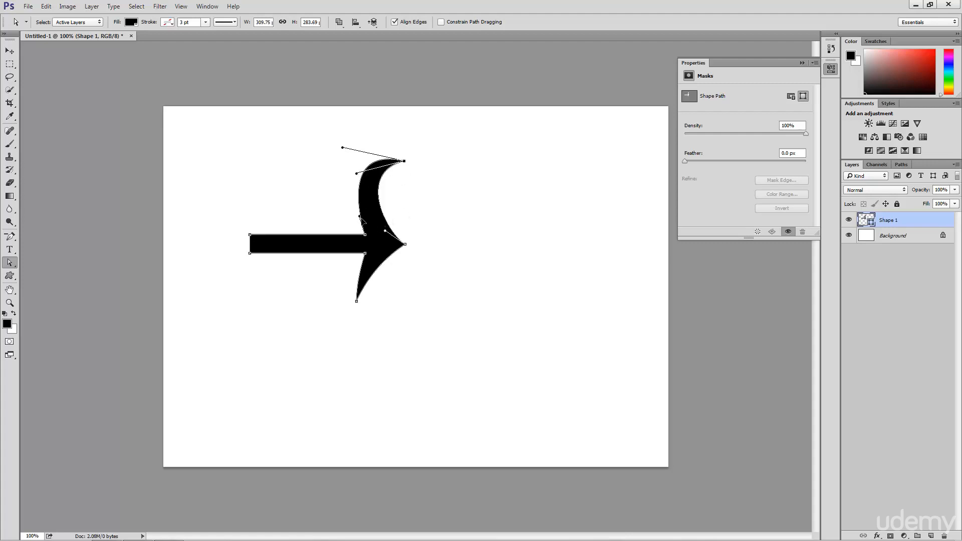
drag(359, 216, 406, 232)
- Convert all the arrowhead's curved anchor points to corner points with the Convert Point tool so its edges are straight
click(12, 237)
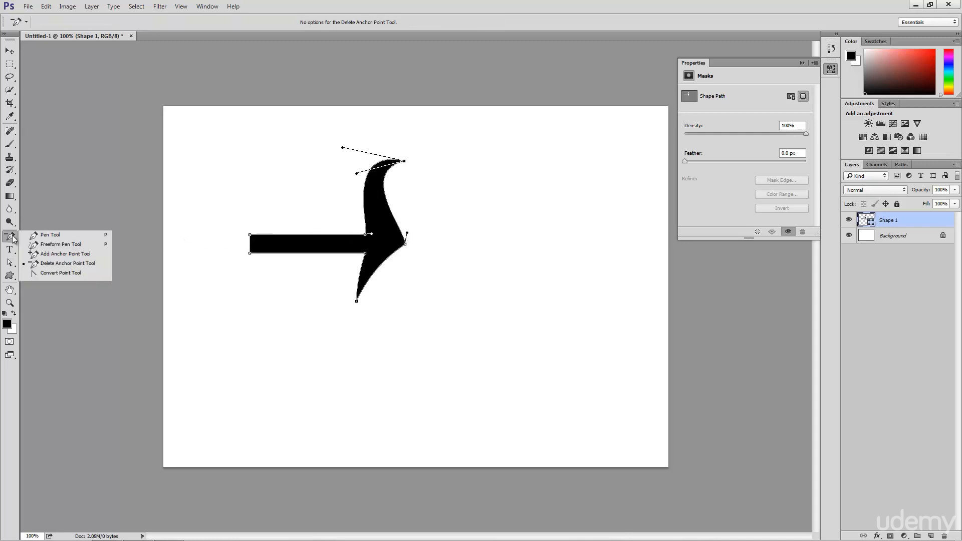
click(70, 272)
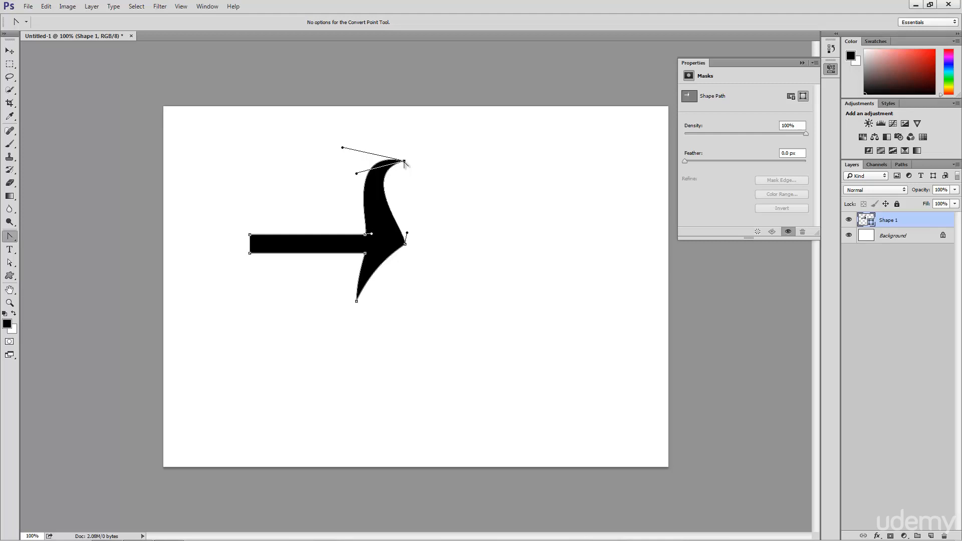
click(404, 161)
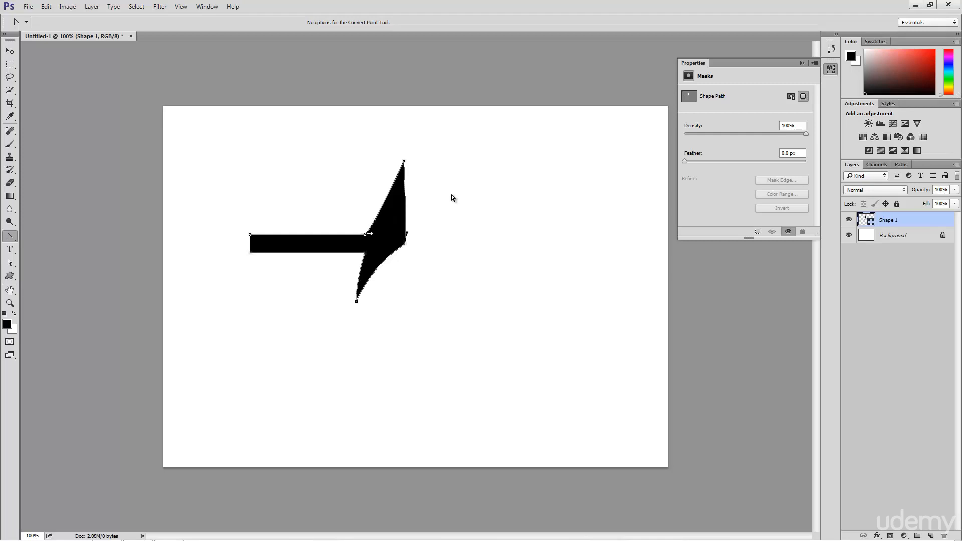
click(405, 244)
click(365, 234)
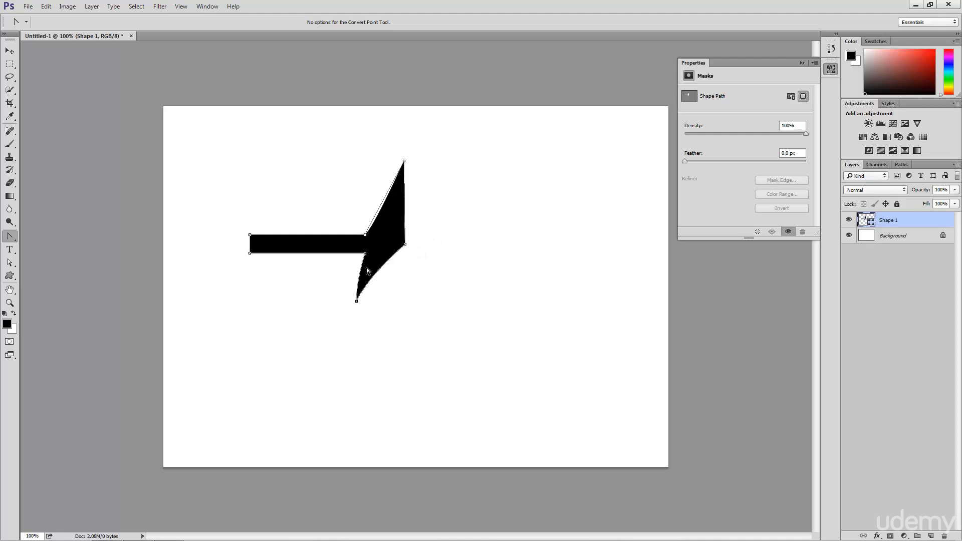
click(356, 300)
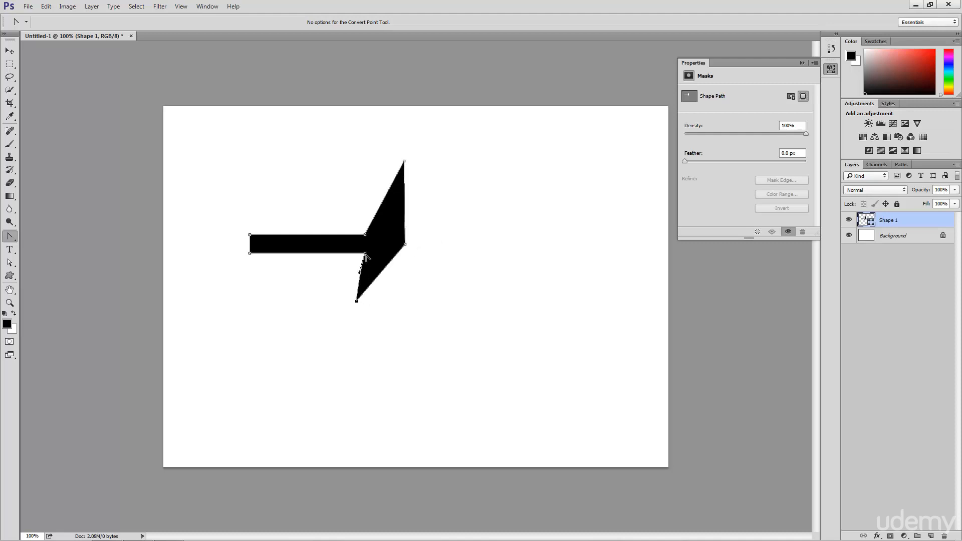
click(364, 254)
- Convert the shaft's upper-left corner and the arrowhead's upper tip to smooth points, pulling out short handles to round them
drag(250, 234, 266, 221)
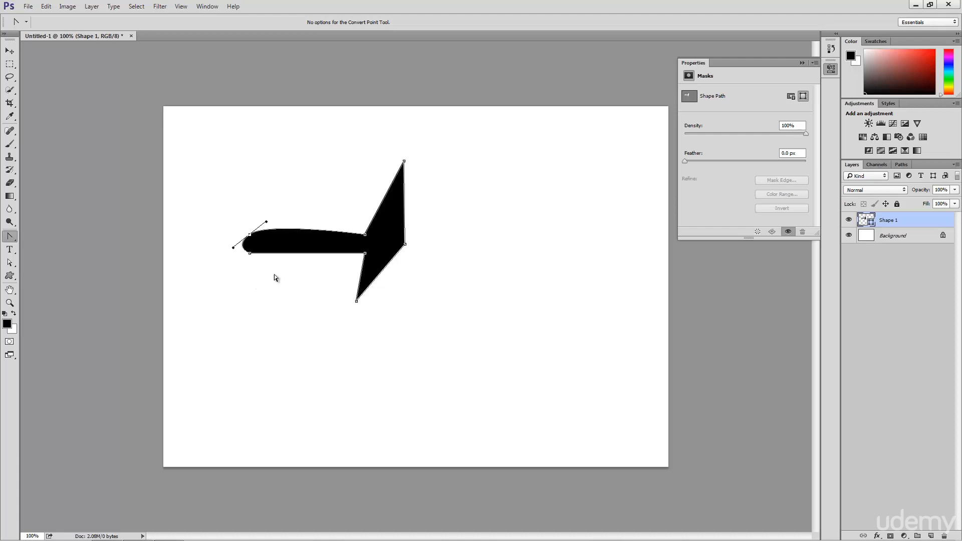
drag(404, 161, 426, 163)
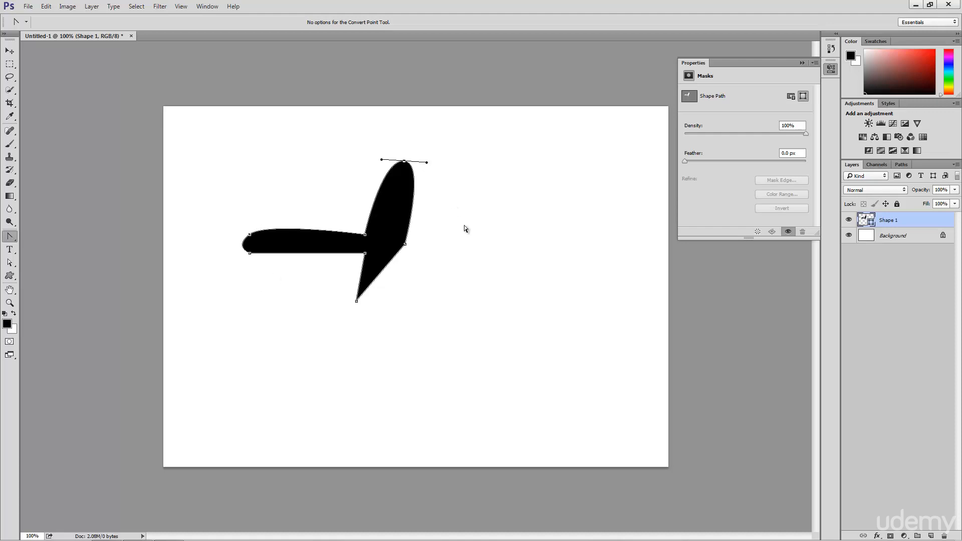